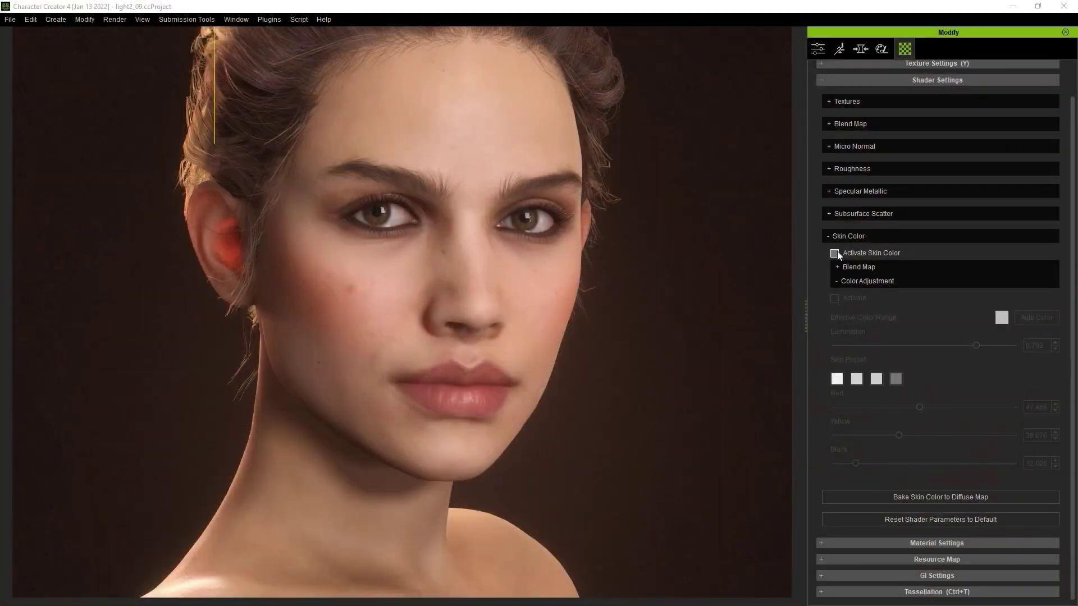
Activate Skin Color and Color Adjustment, apply the white preset, set Red 46.835 and Lumination 0.617
click(835, 253)
click(835, 299)
click(837, 379)
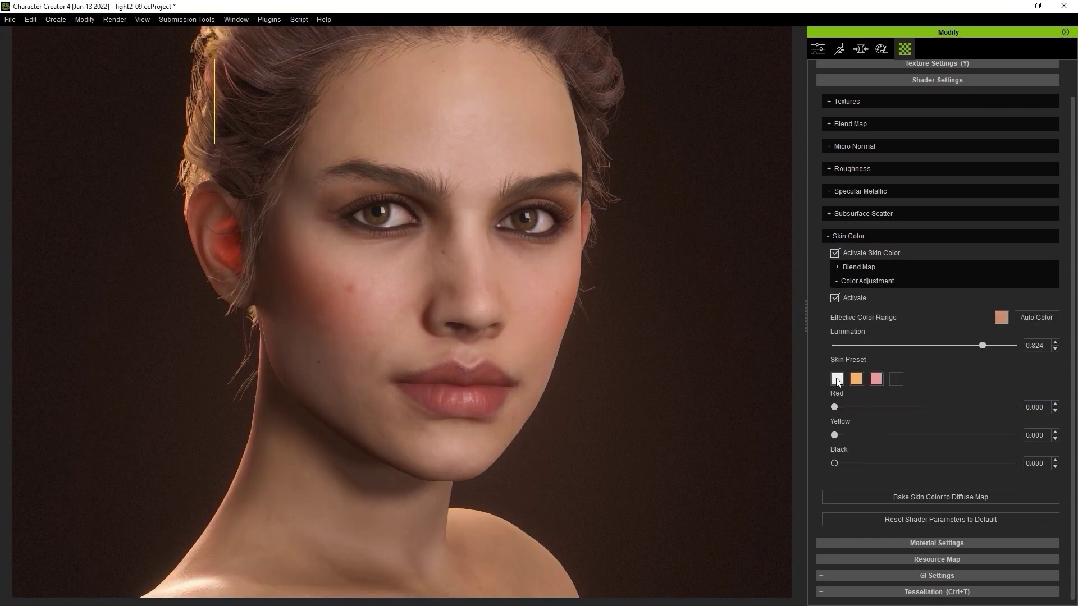
drag(834, 407, 918, 407)
drag(982, 345, 953, 349)
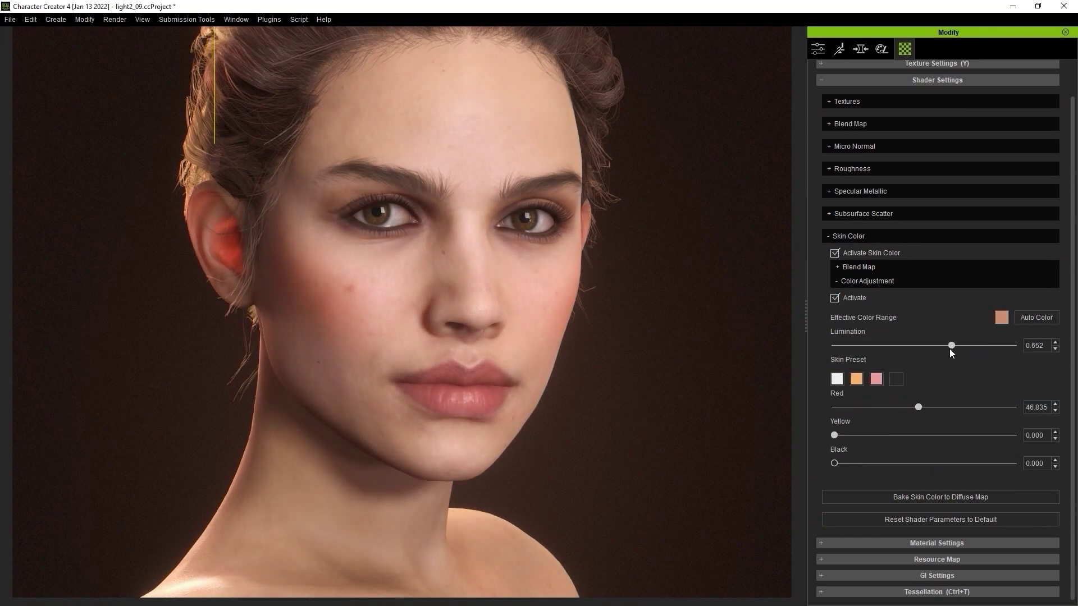
right_drag(662, 323, 584, 340)
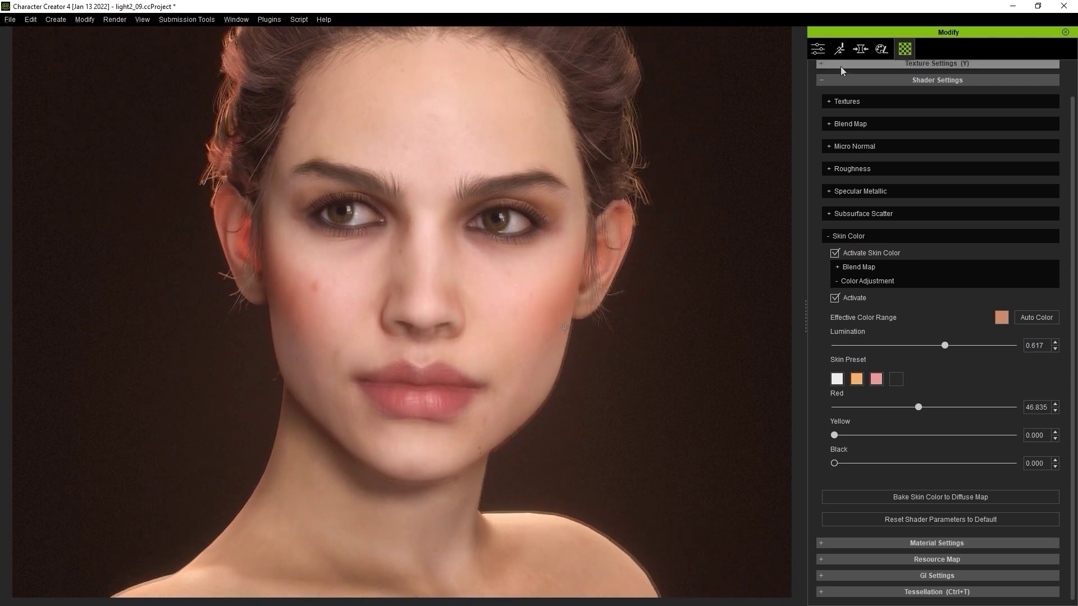
Blend in the Katelyn face morph and apply the orange preset with more red, yellow and Lumination 0.661
click(860, 49)
click(861, 117)
drag(948, 178, 1028, 178)
click(904, 51)
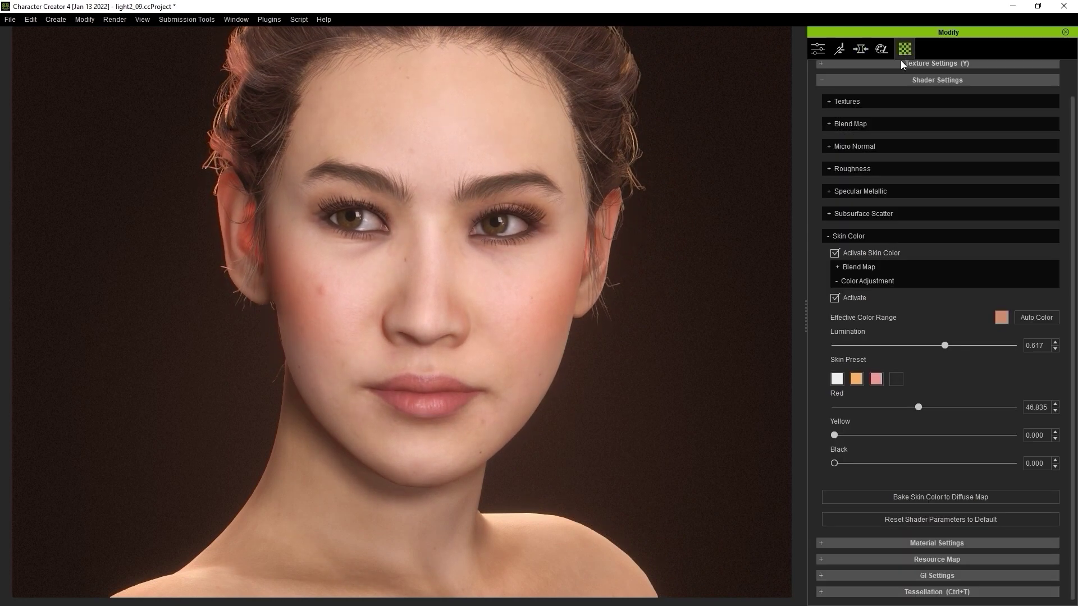
click(856, 380)
drag(946, 408, 914, 436)
drag(983, 345, 953, 346)
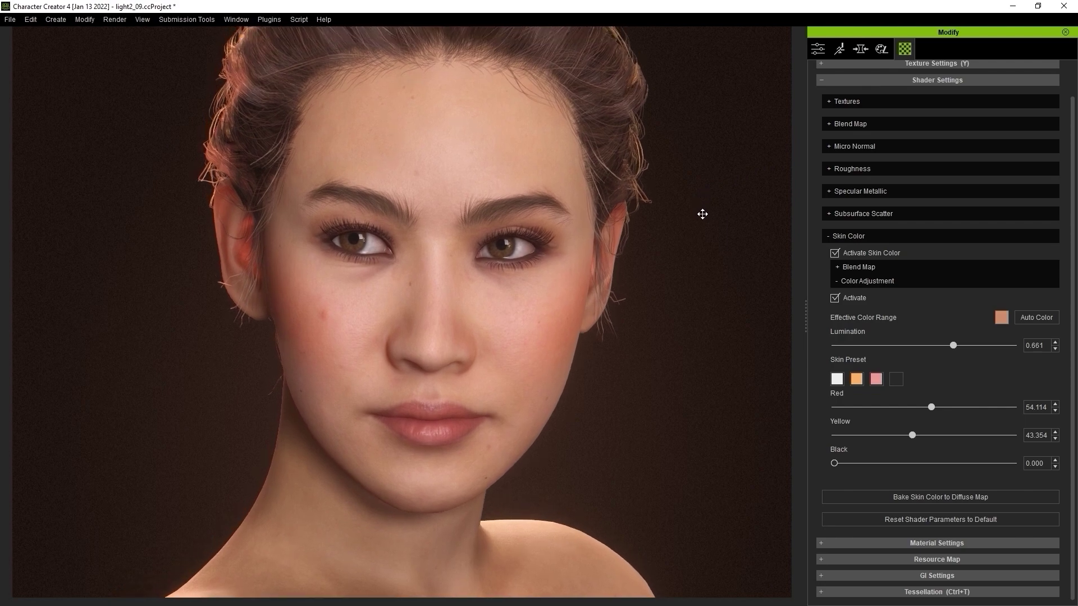
Morph the face fully to Brianne and apply the dark preset with less black and red, more yellow
click(859, 50)
drag(953, 128, 1039, 128)
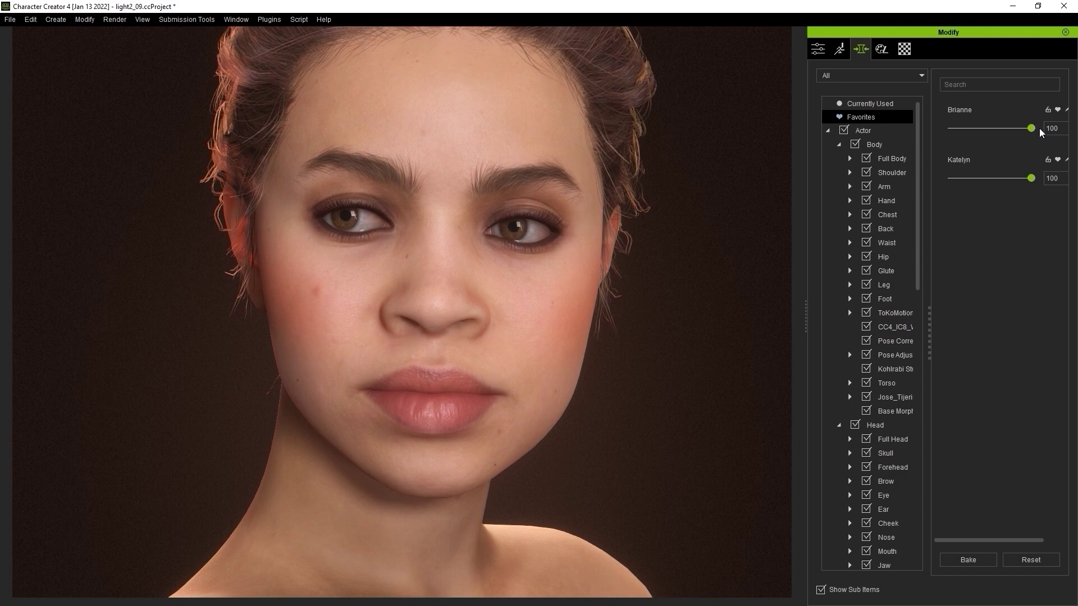
click(906, 50)
click(892, 379)
drag(971, 466, 934, 466)
drag(936, 407, 931, 408)
drag(926, 436, 944, 436)
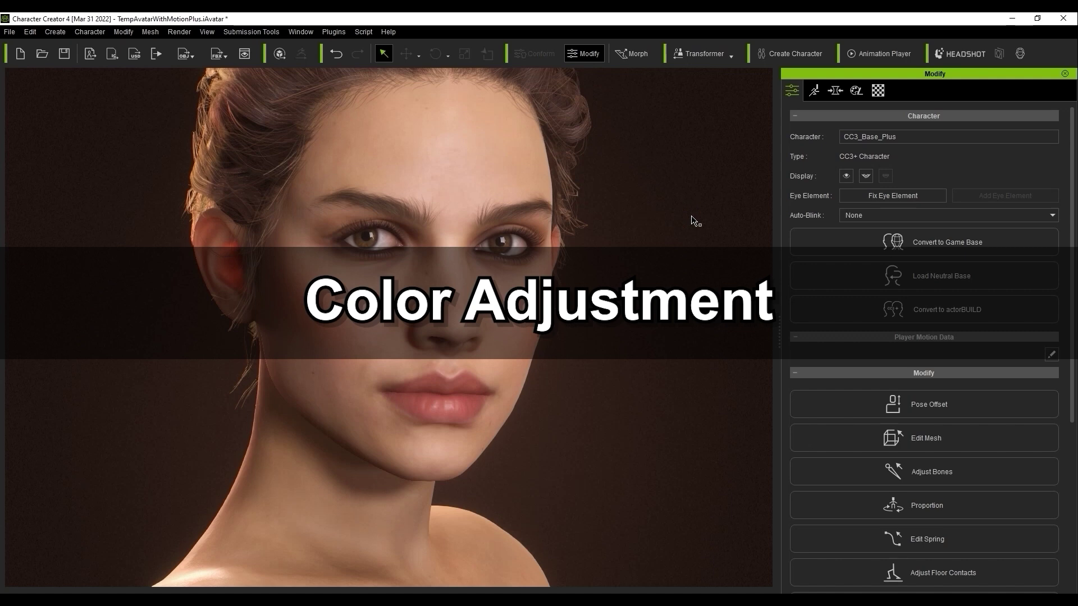
Select the Std_Skin_Head material and expand its Skin Color and Color Adjustment sections in Shader Settings
click(877, 91)
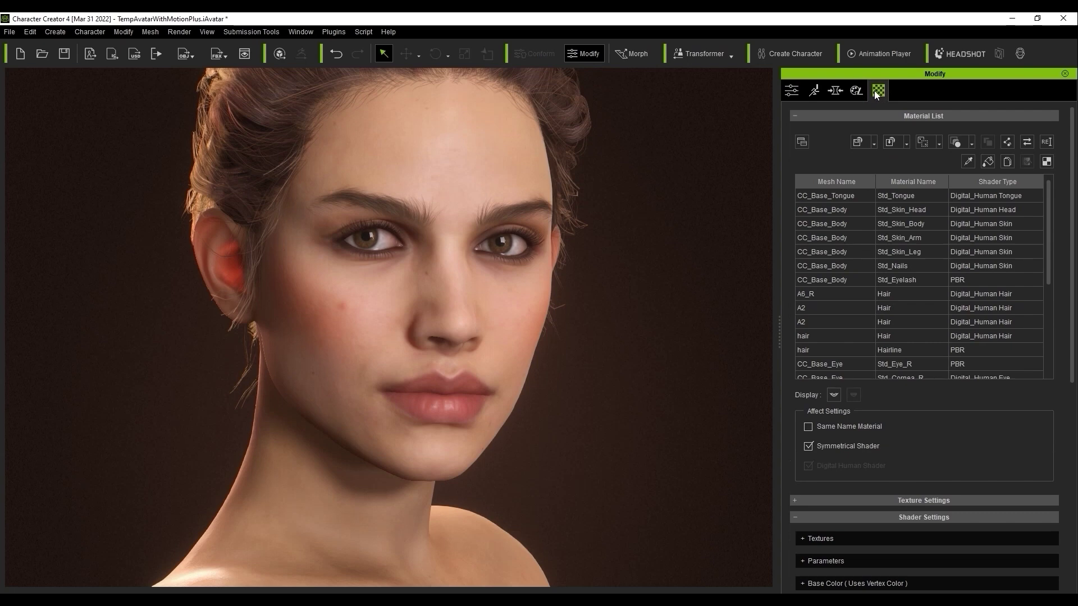
click(851, 210)
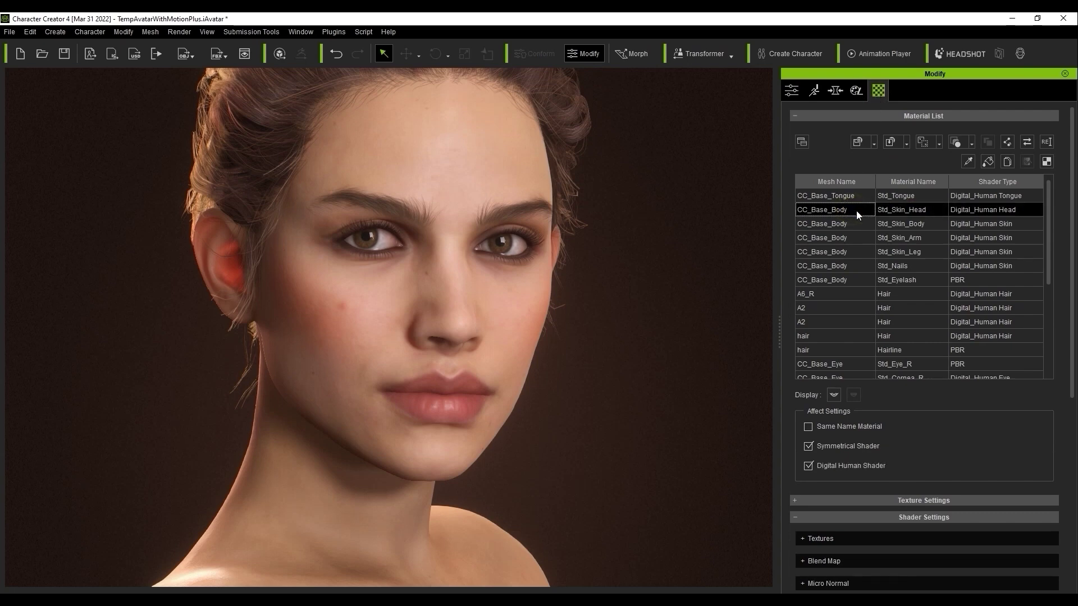
drag(1073, 203, 1067, 443)
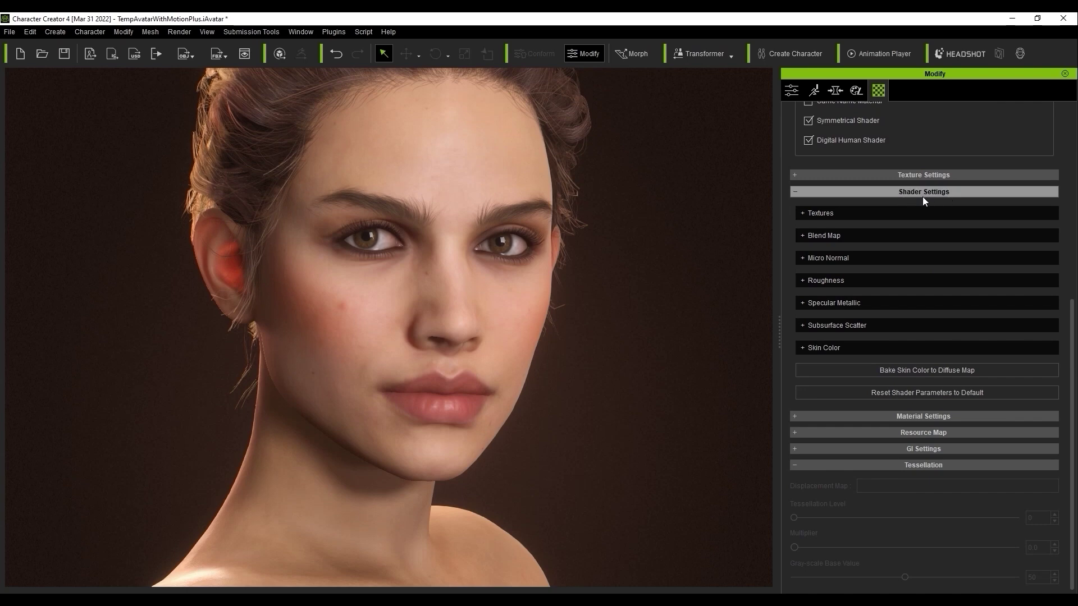
click(803, 349)
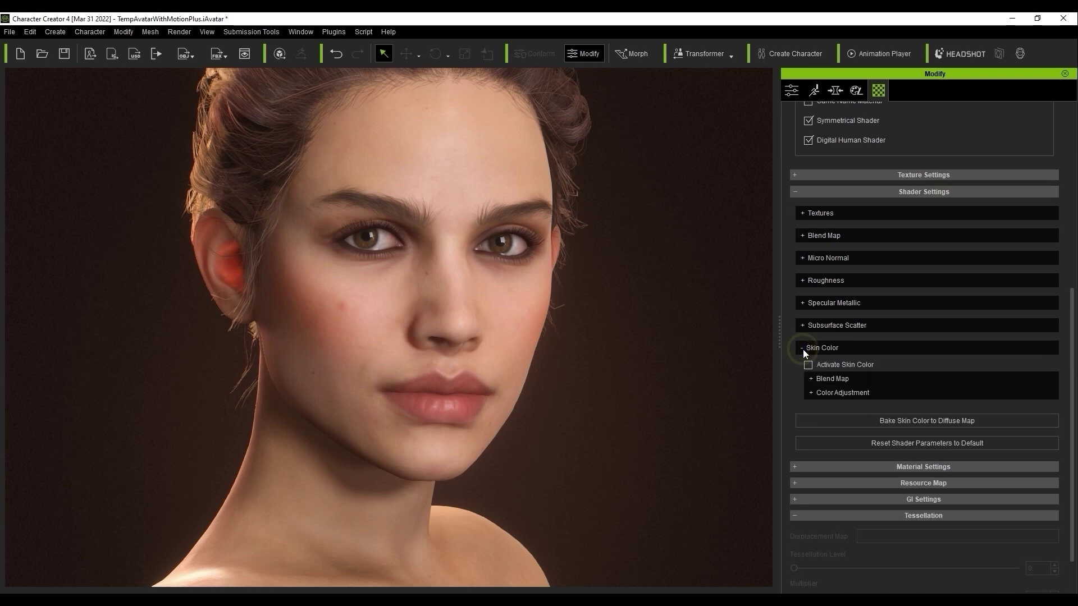
click(810, 393)
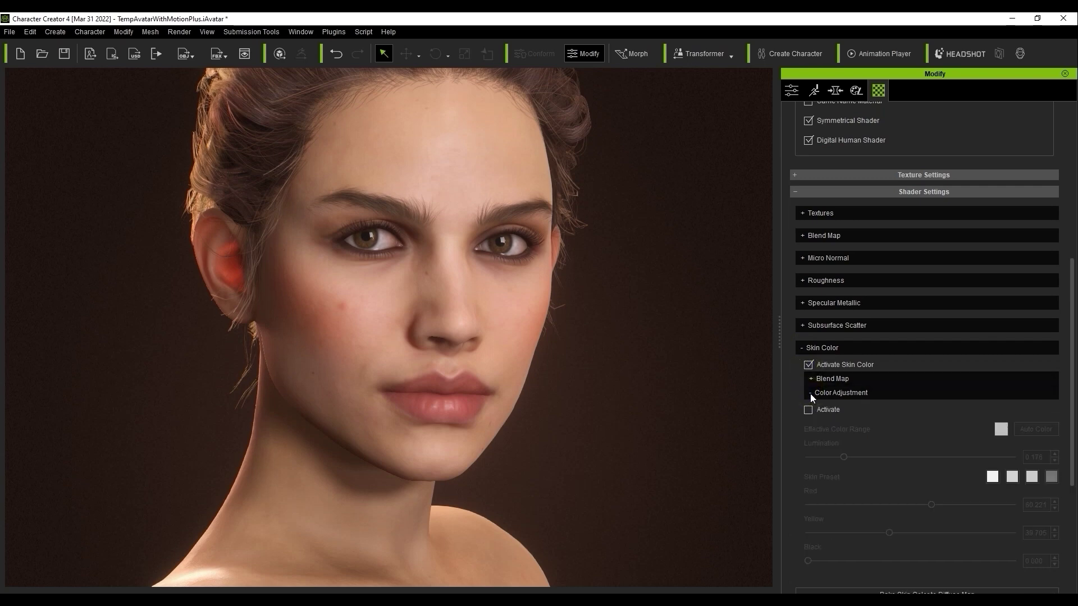
Activate Color Adjustment and preview the white, orange, pink and dark presets, ending on white
click(808, 410)
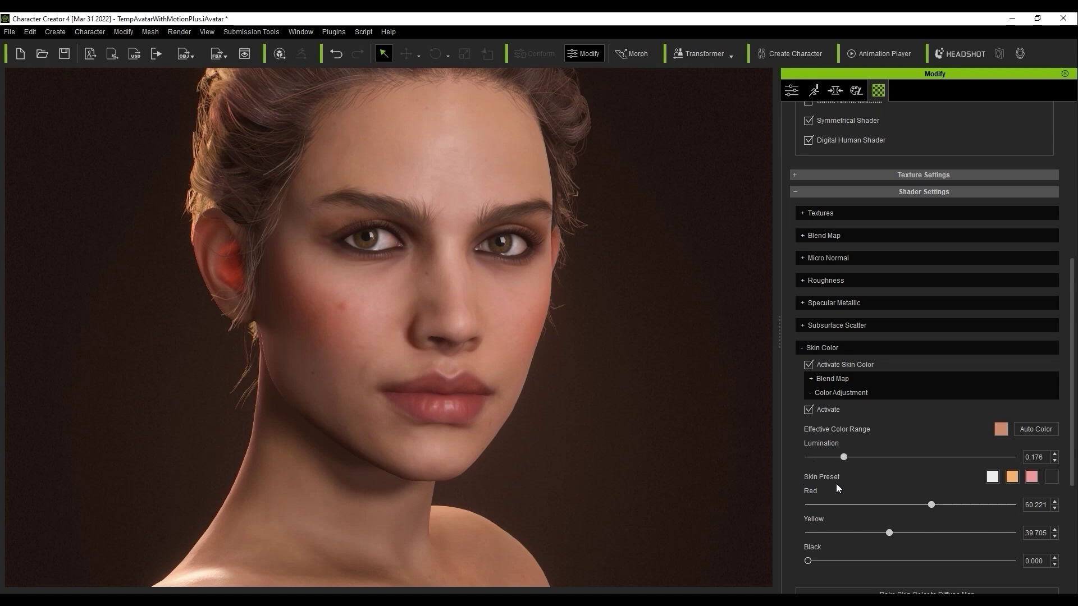
click(995, 479)
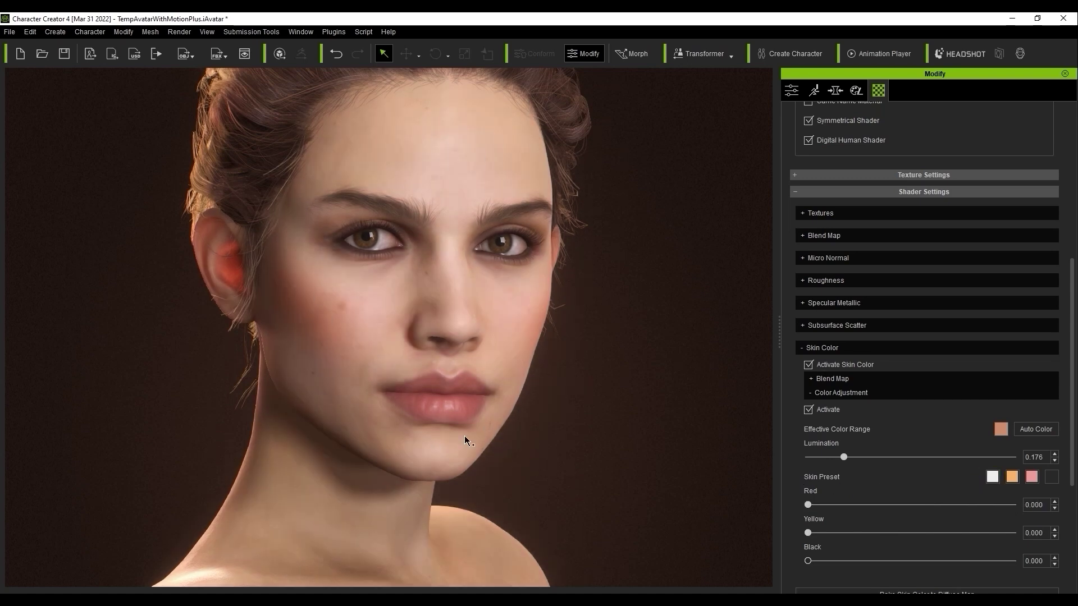
click(1018, 480)
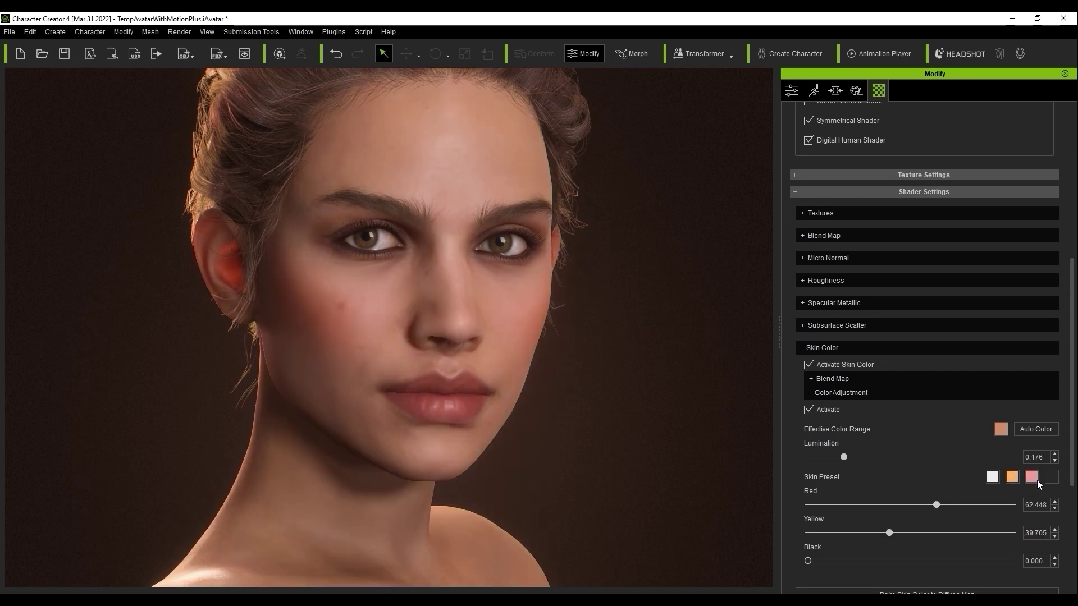
click(1035, 480)
click(1051, 478)
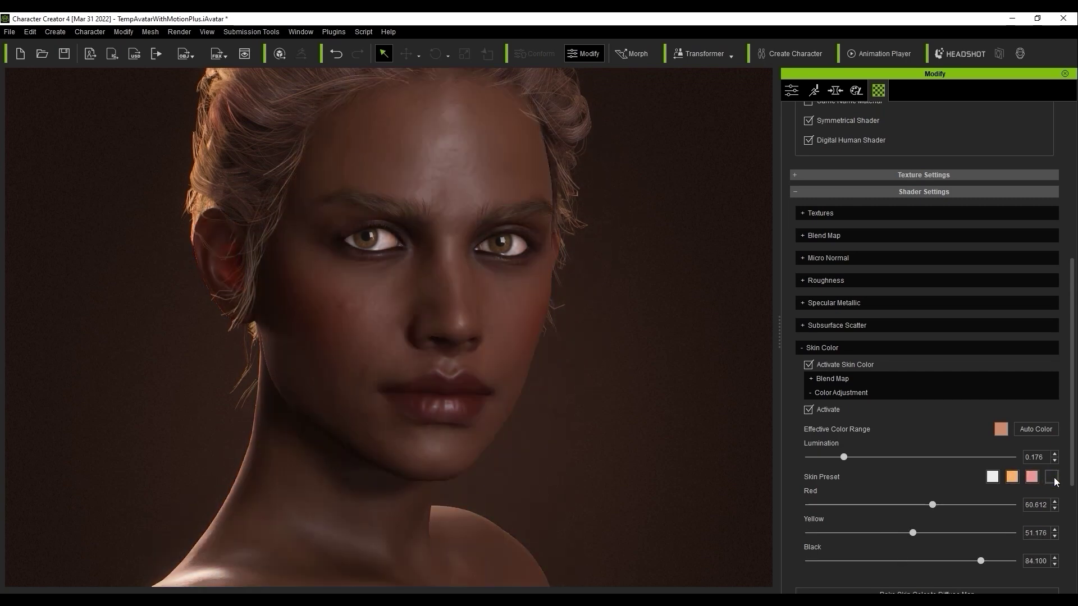
click(994, 478)
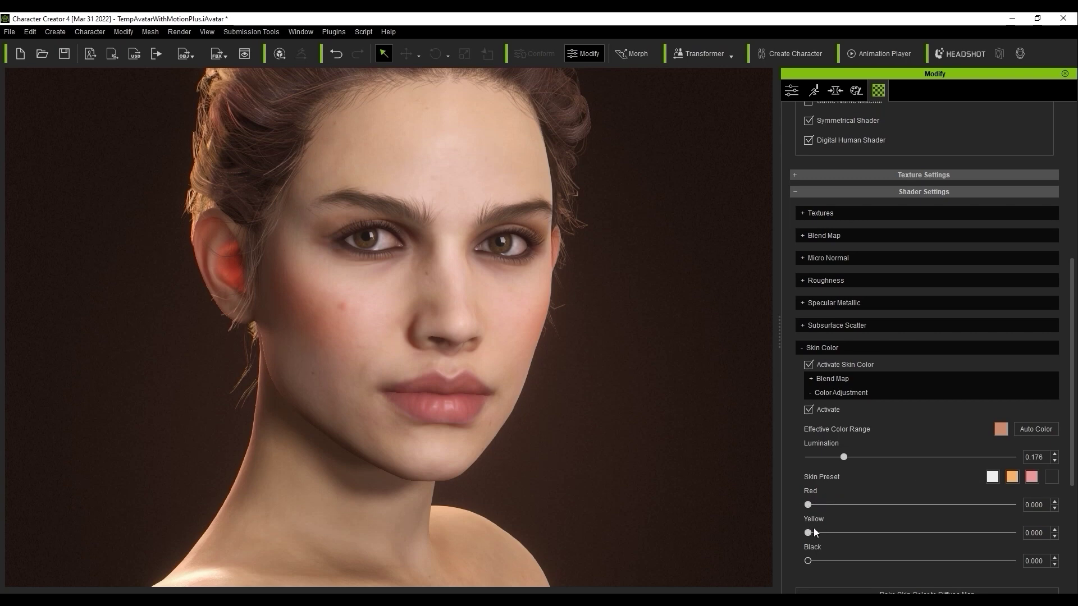
Set Red 37.293, Yellow 29.282, try Black, raise Lumination to 0.285, then reapply the white preset
drag(811, 507, 885, 514)
drag(808, 532, 868, 532)
mouse_move(808, 561)
mouse_down()
mouse_move(861, 561)
mouse_move(806, 559)
mouse_up()
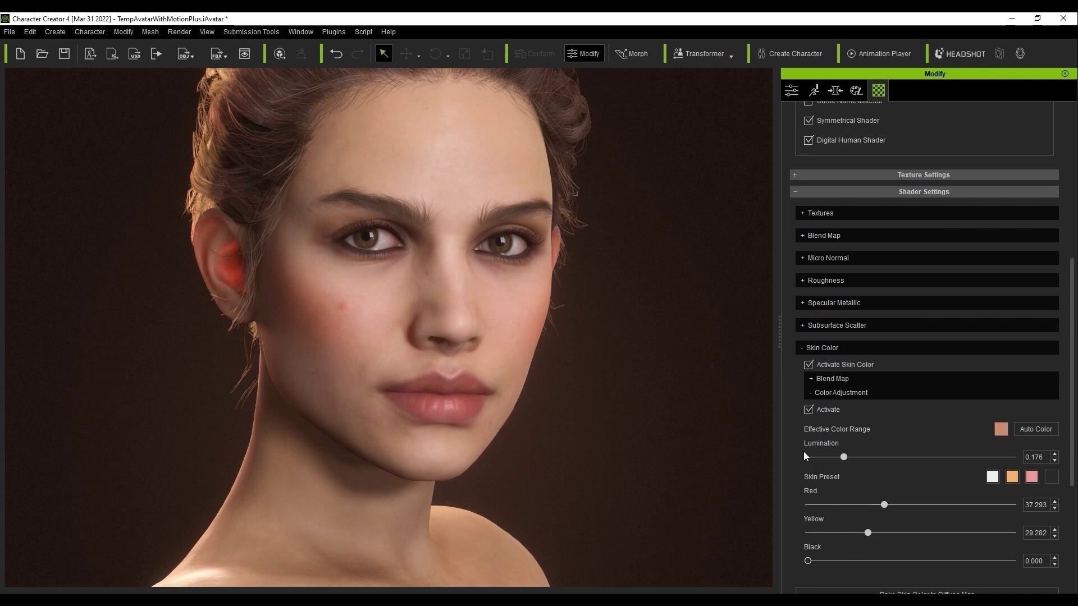
drag(844, 457, 868, 458)
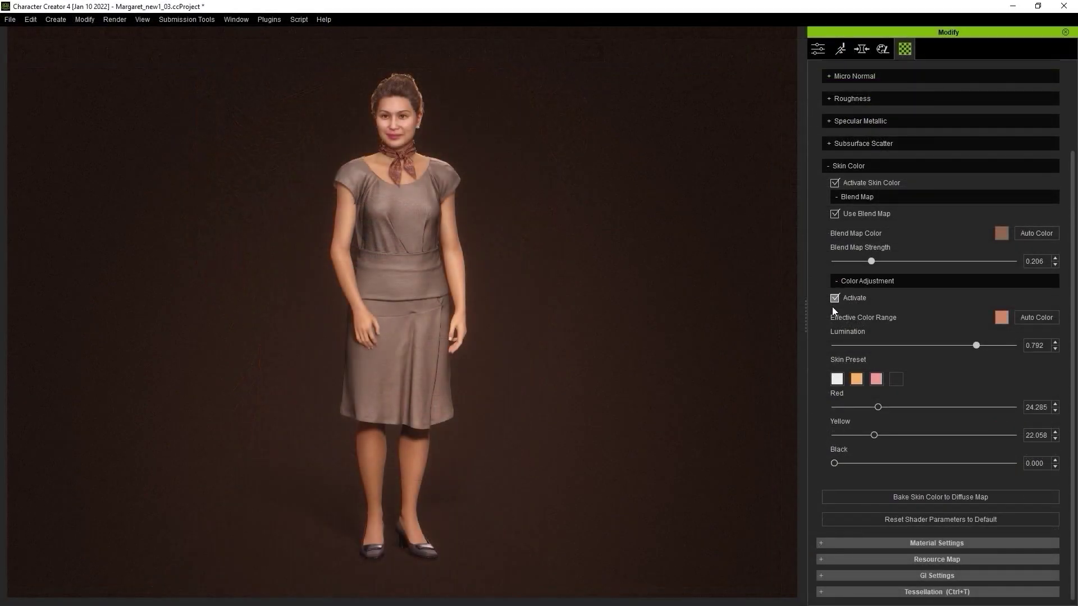
click(836, 379)
Apply the orange preset, then lower Red and Yellow and raise Black to about 57.9
click(857, 380)
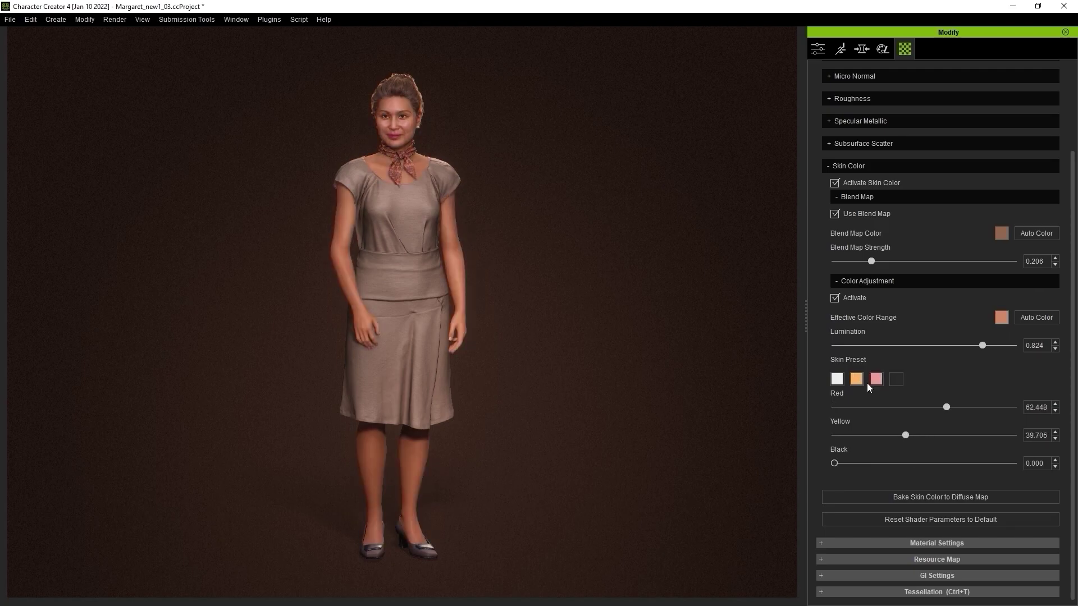
drag(941, 406, 904, 436)
mouse_move(836, 462)
mouse_down()
mouse_move(942, 462)
mouse_move(844, 463)
mouse_up()
drag(607, 306, 573, 297)
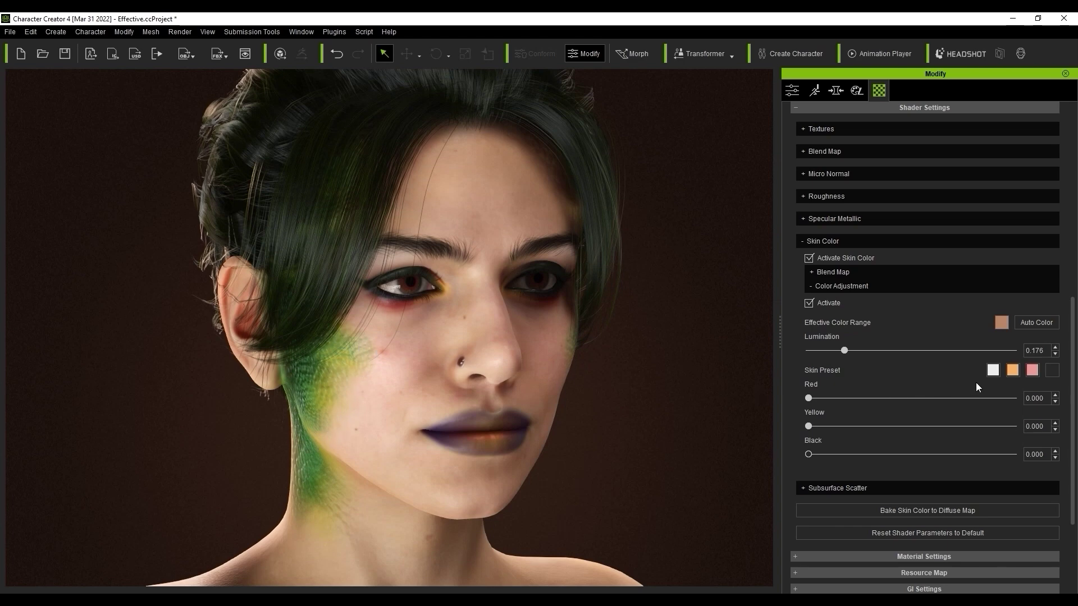
Preview the orange, pink and dark presets, return to white, and open the Effective Color Range picker
click(1013, 372)
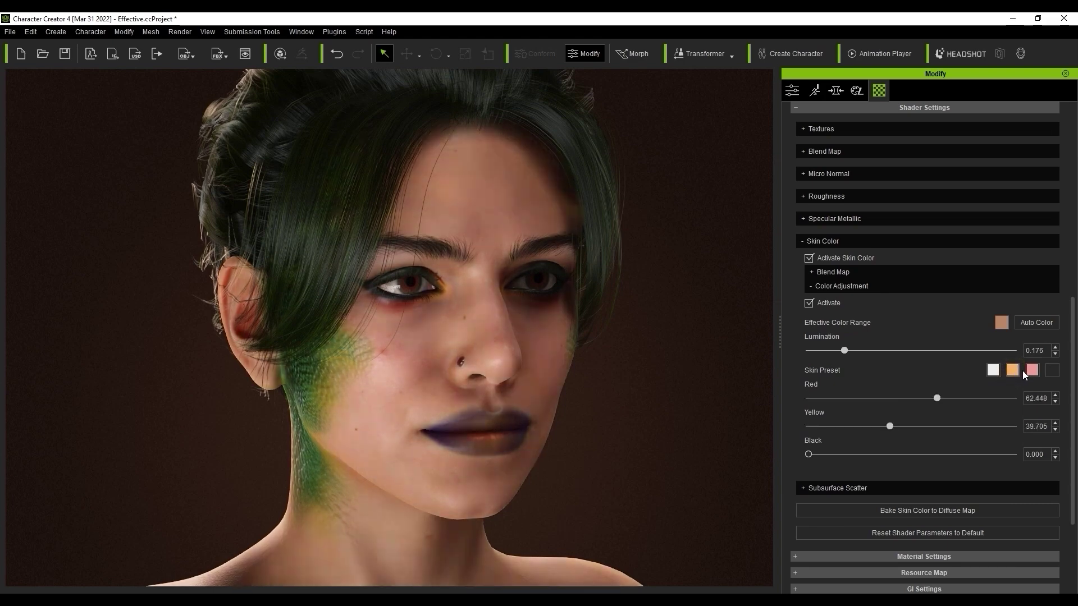
click(1033, 371)
click(1053, 370)
click(994, 372)
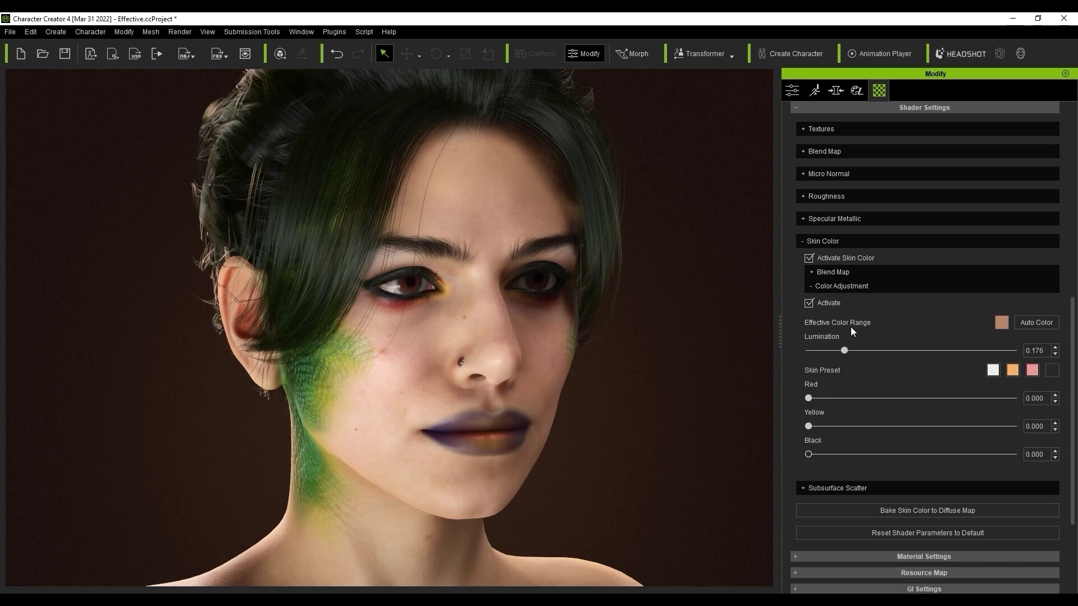
click(999, 324)
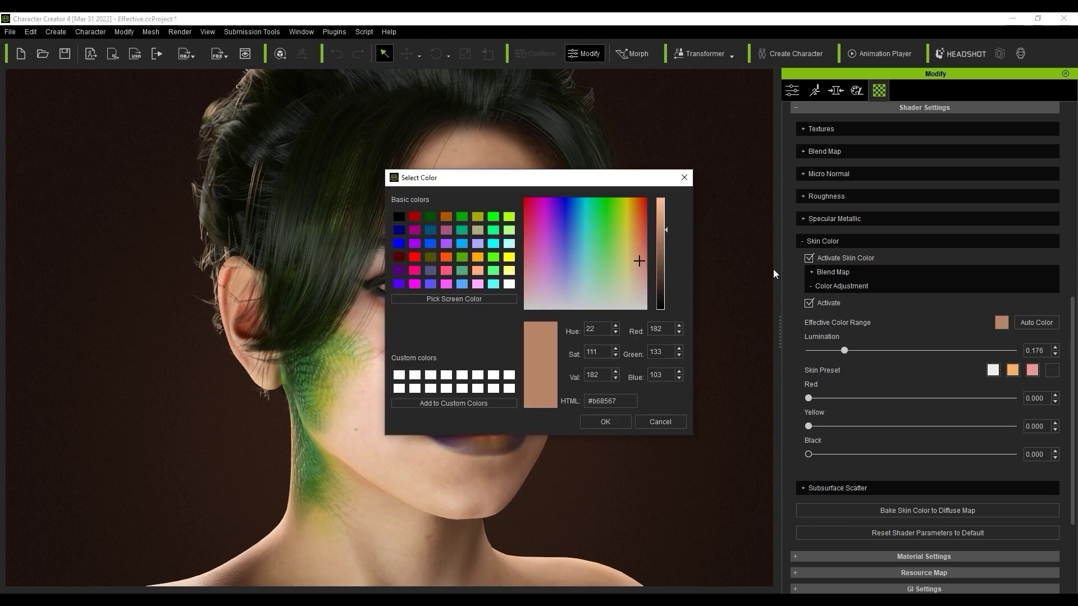
Preview a pink effective colour range in Select Color, then cancel to keep the original #b68567
drag(559, 179, 939, 168)
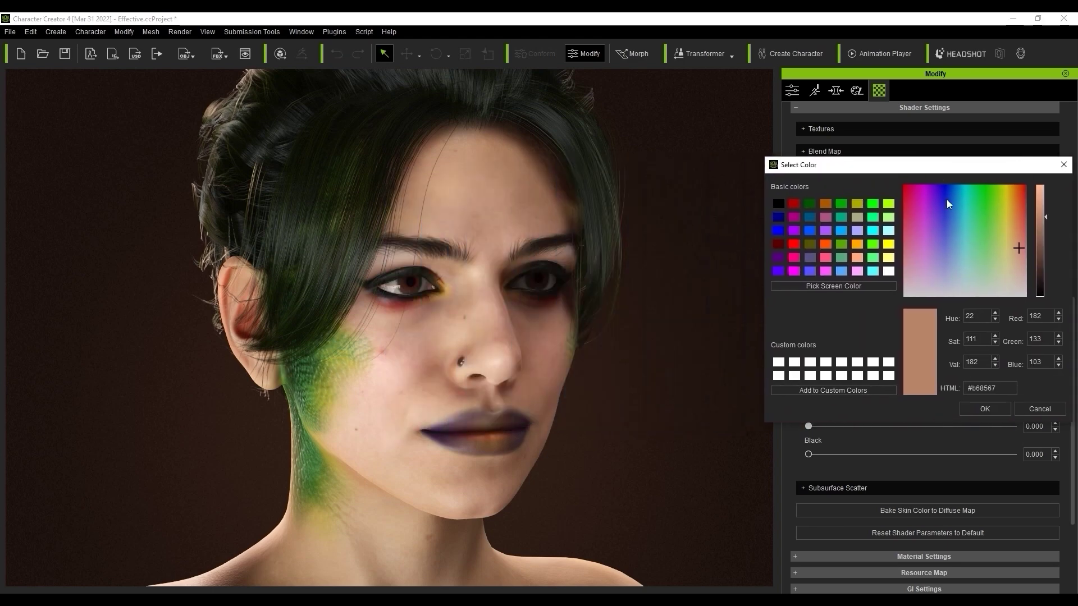
drag(984, 251, 1007, 209)
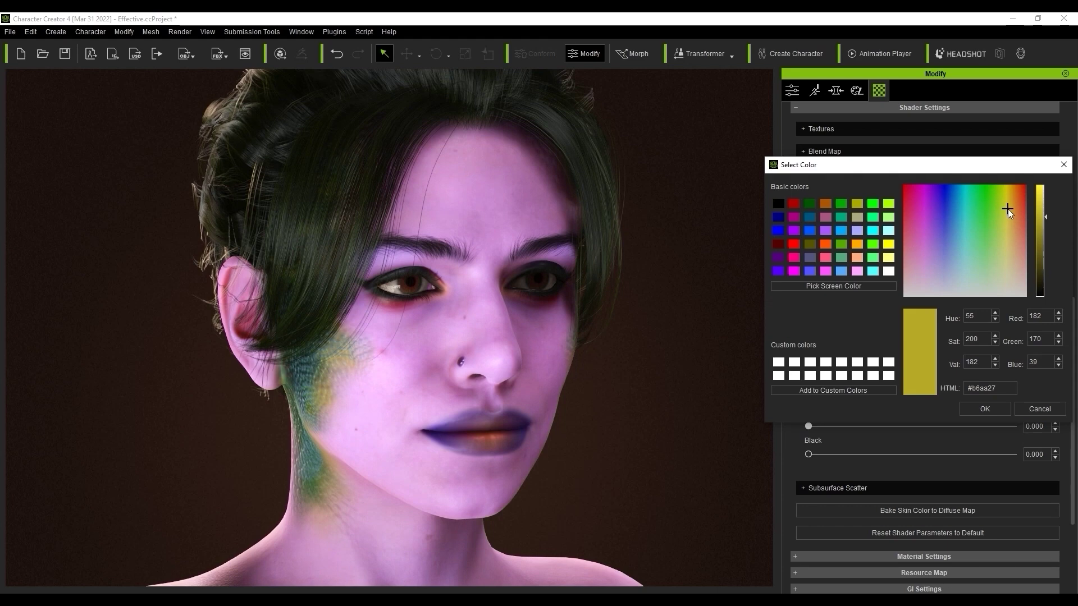
click(1049, 406)
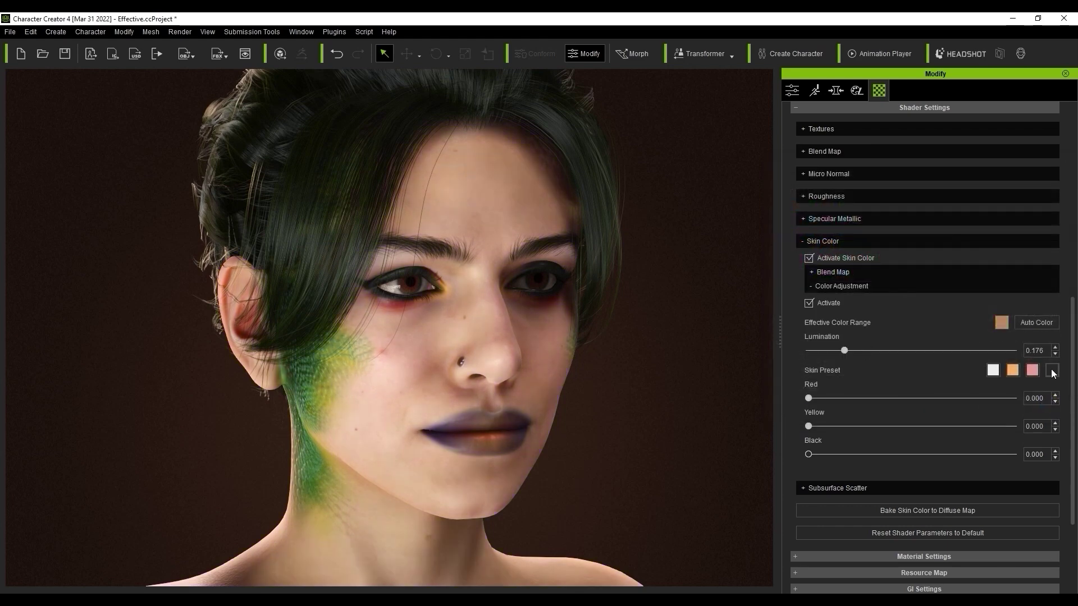
Apply the dark preset and set the Effective Color Range to magenta #b63ba2
click(1052, 371)
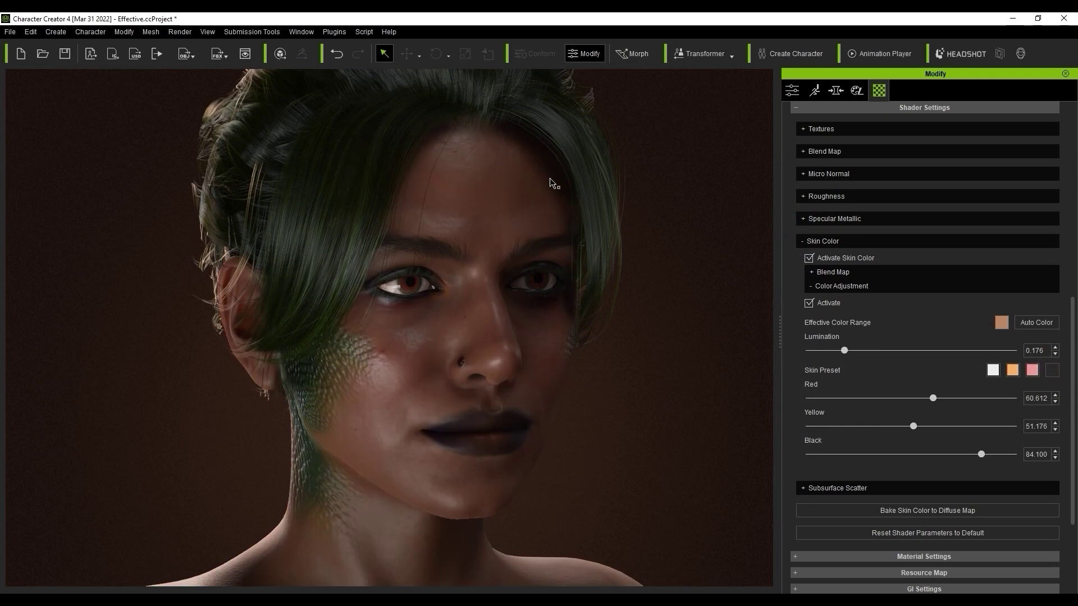
click(1000, 323)
drag(561, 178, 938, 165)
drag(992, 247, 918, 221)
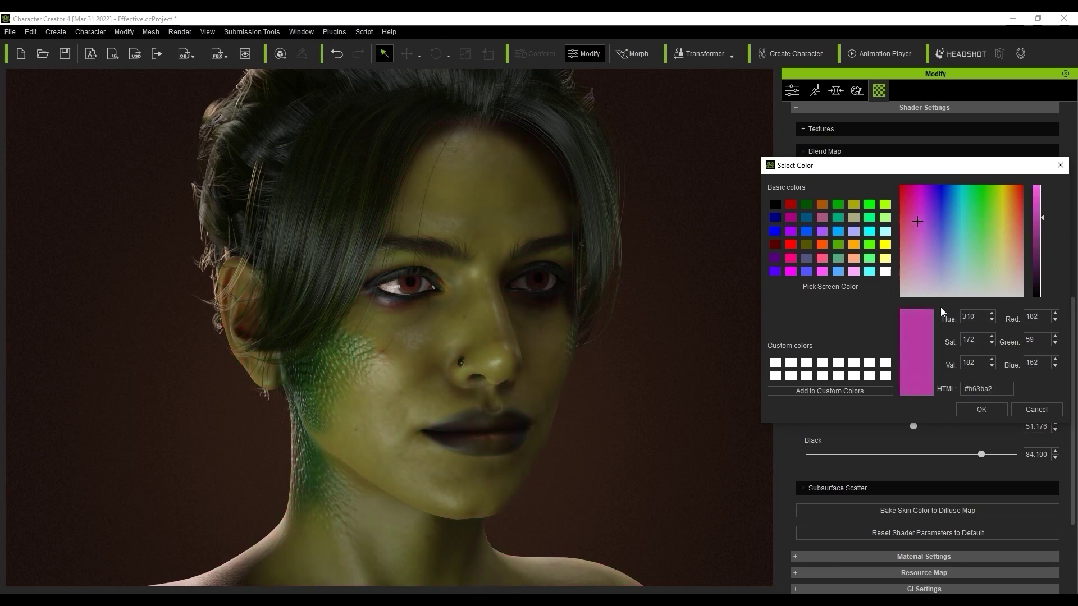
click(998, 411)
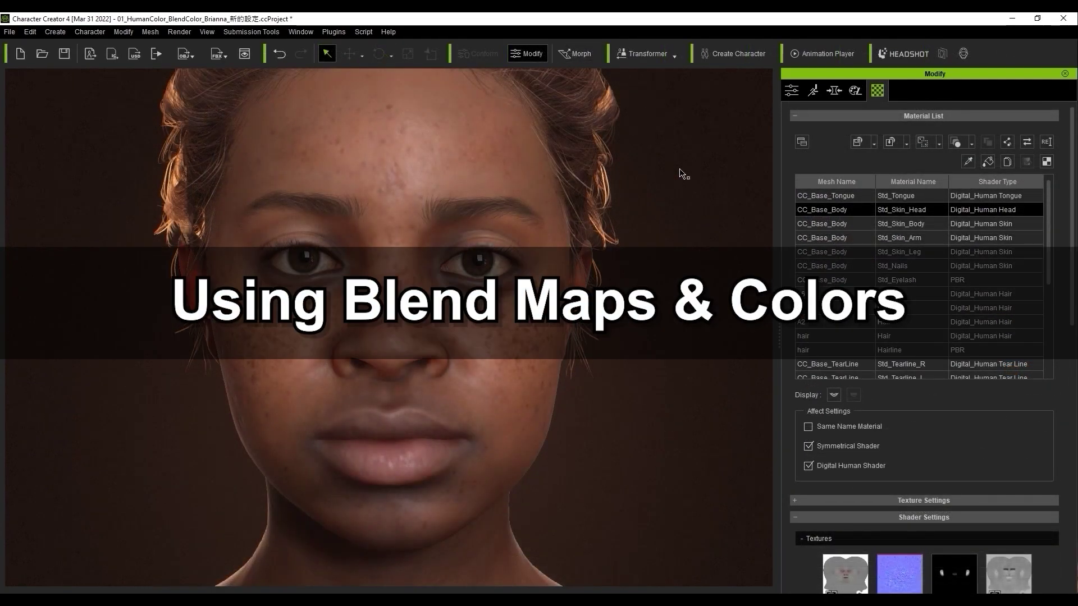
Load blendmap_brianne_original.png into the Blend RGB Map Channel slot under Shader Settings > Textures
drag(1072, 186, 1072, 365)
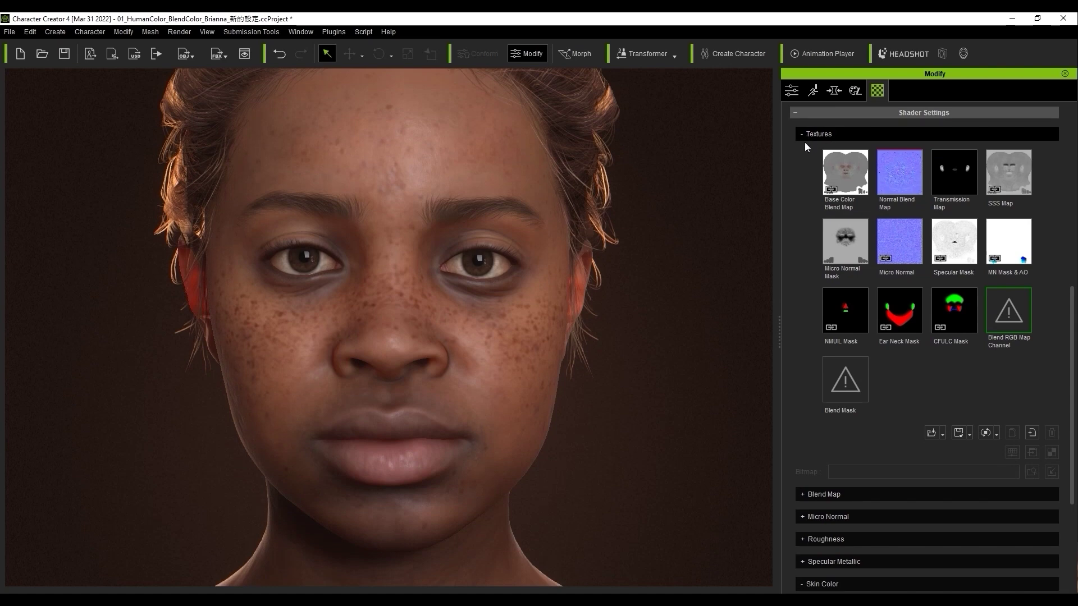
double_click(1005, 312)
click(397, 239)
click(560, 405)
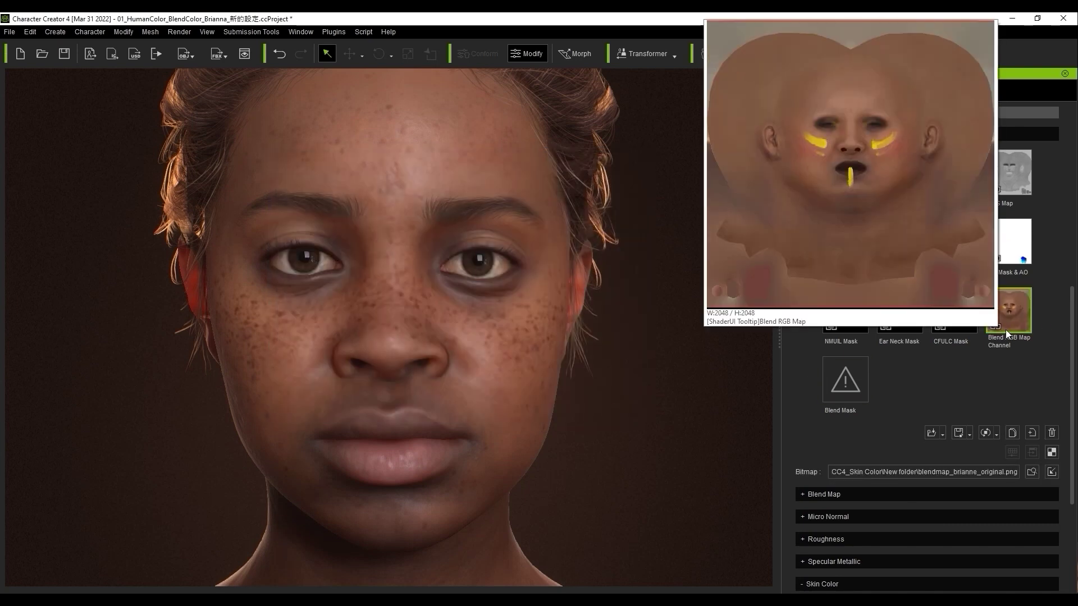
drag(1072, 320, 1073, 402)
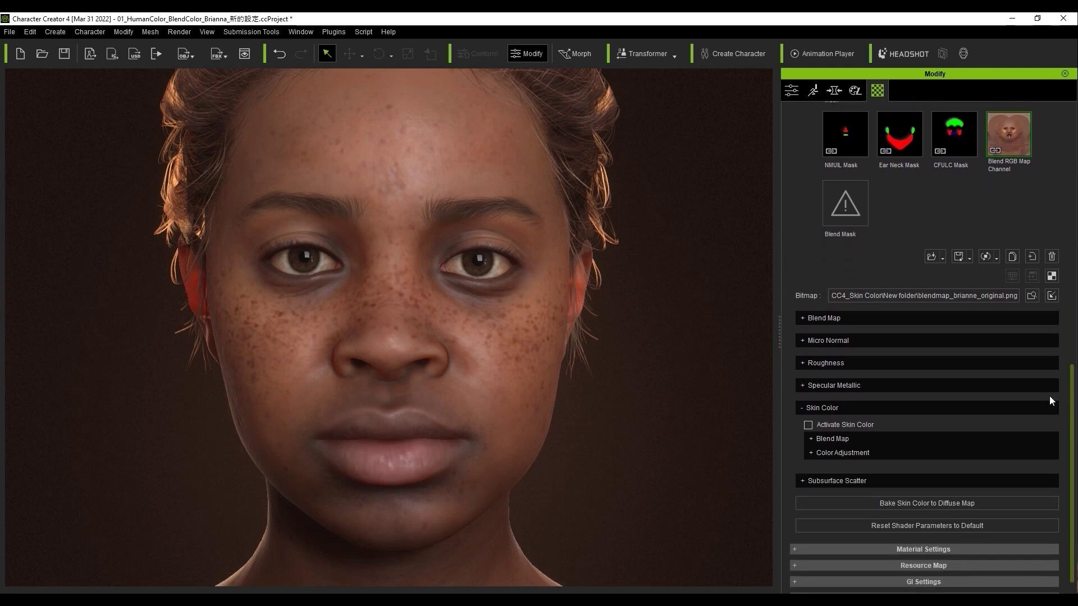
Turn on Use Blend Map for skin color and test Blend Strength on the painted map
click(811, 439)
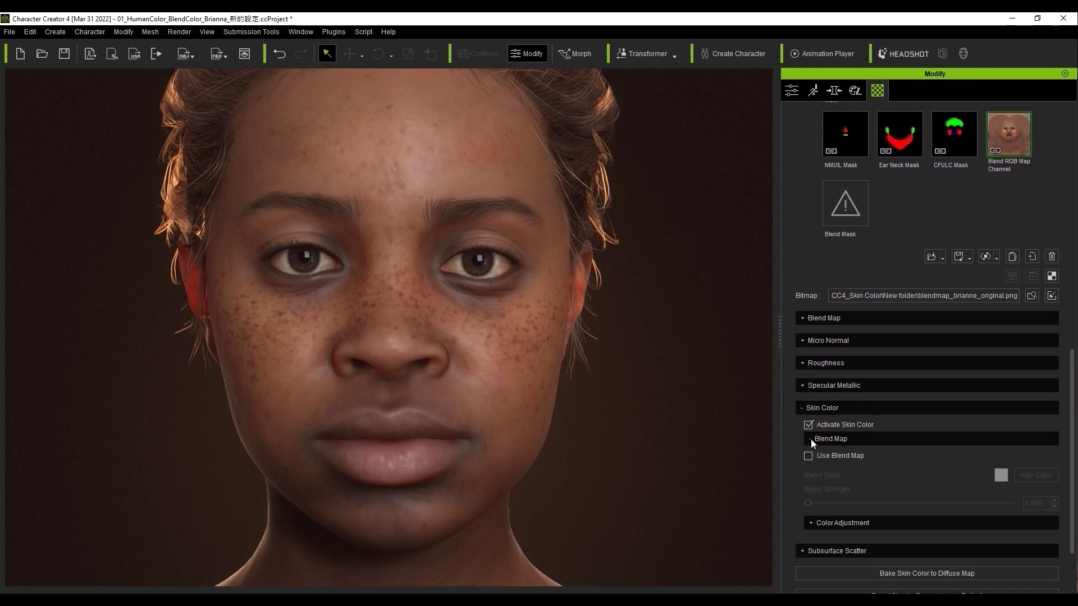
click(809, 457)
drag(809, 503, 942, 503)
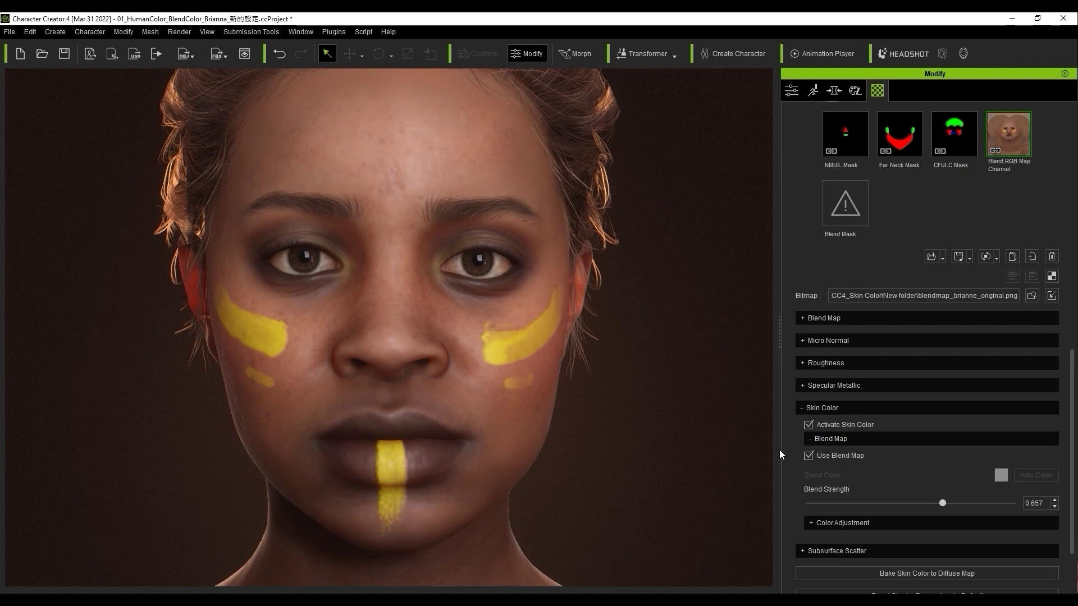
drag(943, 504, 883, 504)
mouse_move(808, 503)
mouse_down()
mouse_move(922, 506)
mouse_move(792, 502)
mouse_up()
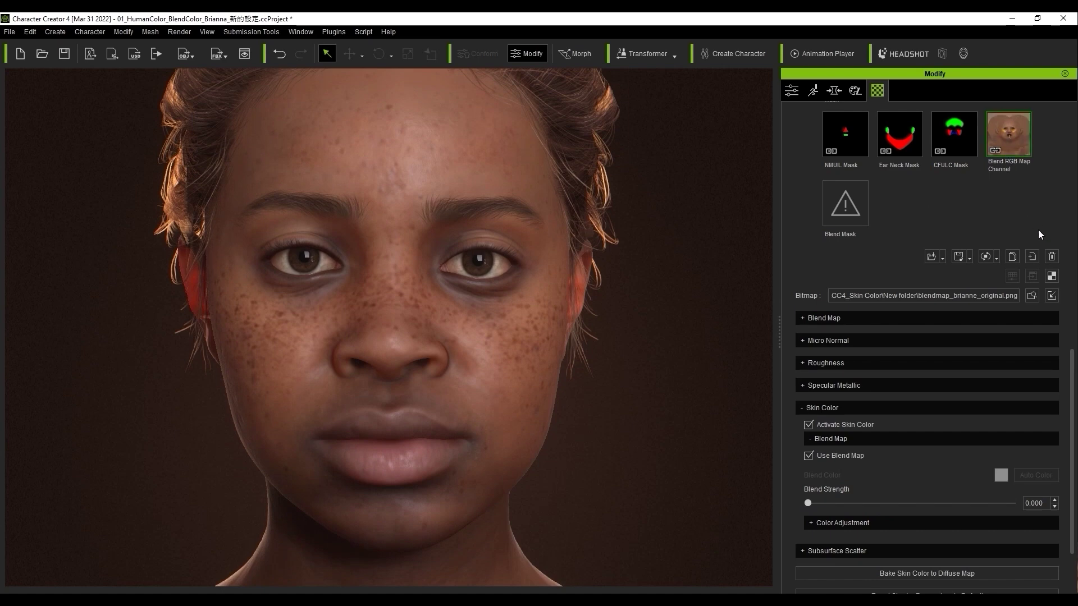
Remove the Blend RGB texture and set Blend Strength to 0.699 to even the skin tone
click(1052, 258)
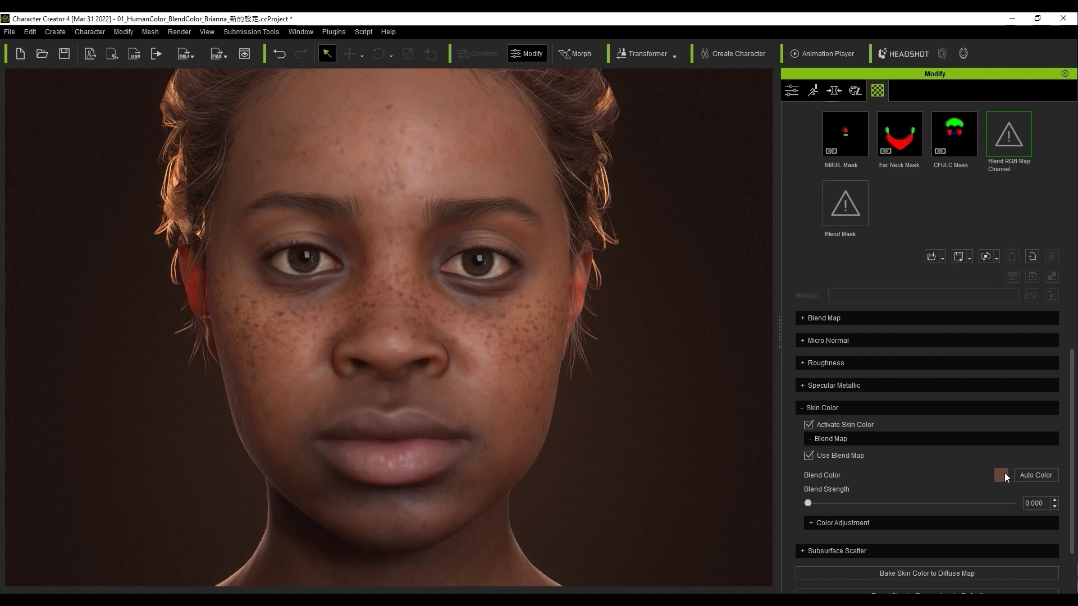
drag(807, 503, 950, 497)
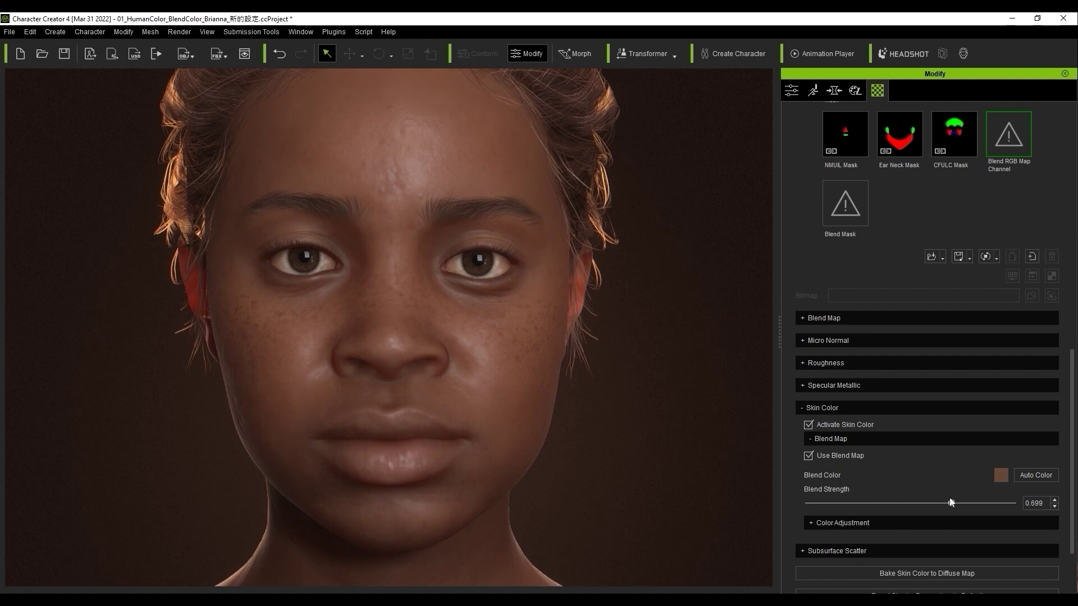
drag(939, 501, 803, 509)
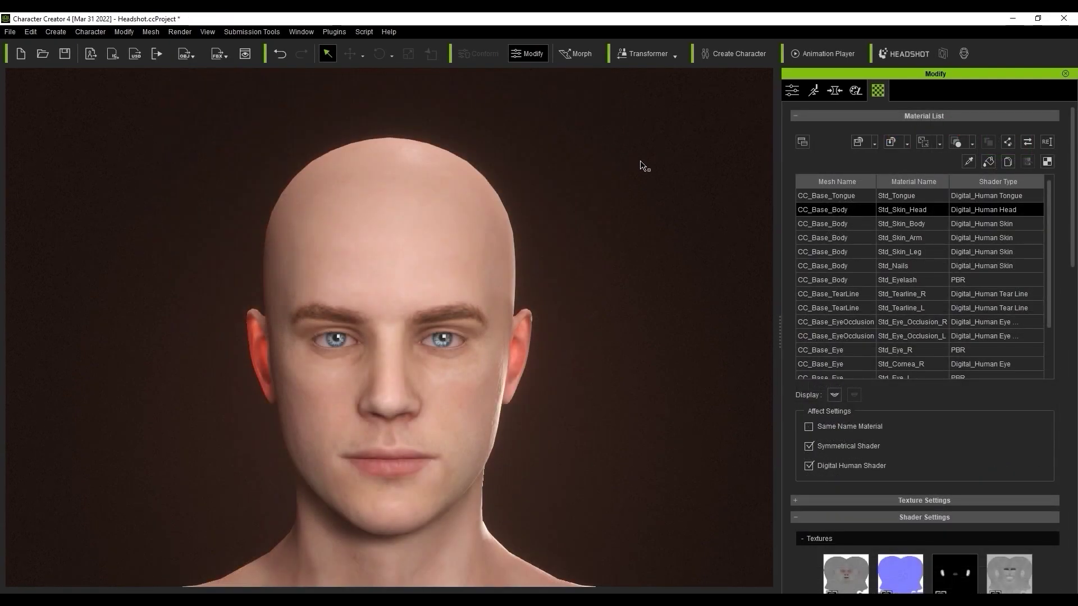
Load the portrait photo into Headshot and generate a Male character with Old skin
click(923, 60)
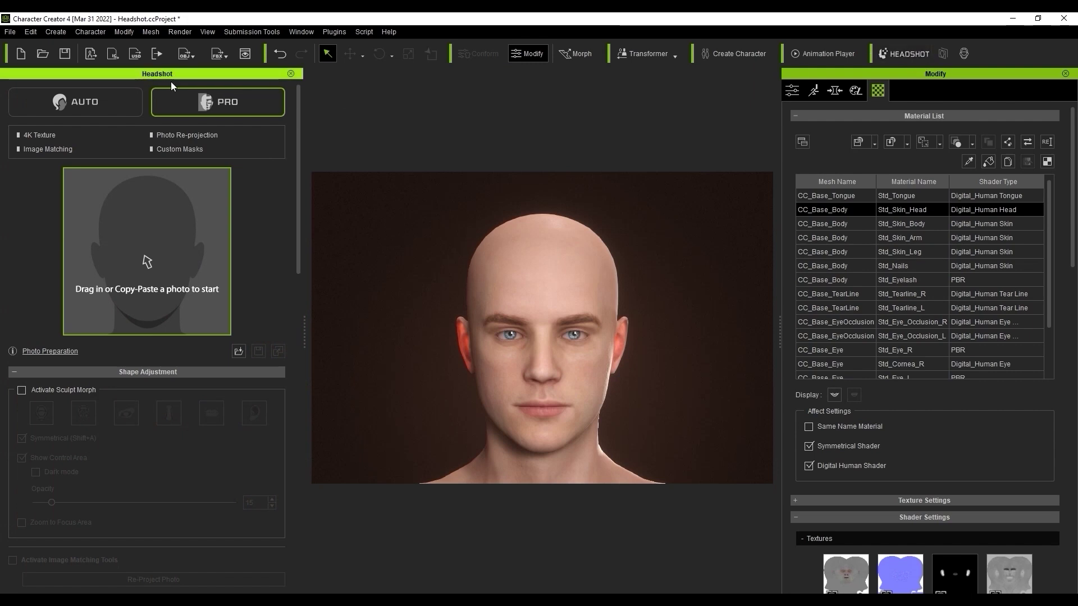
click(142, 231)
click(397, 247)
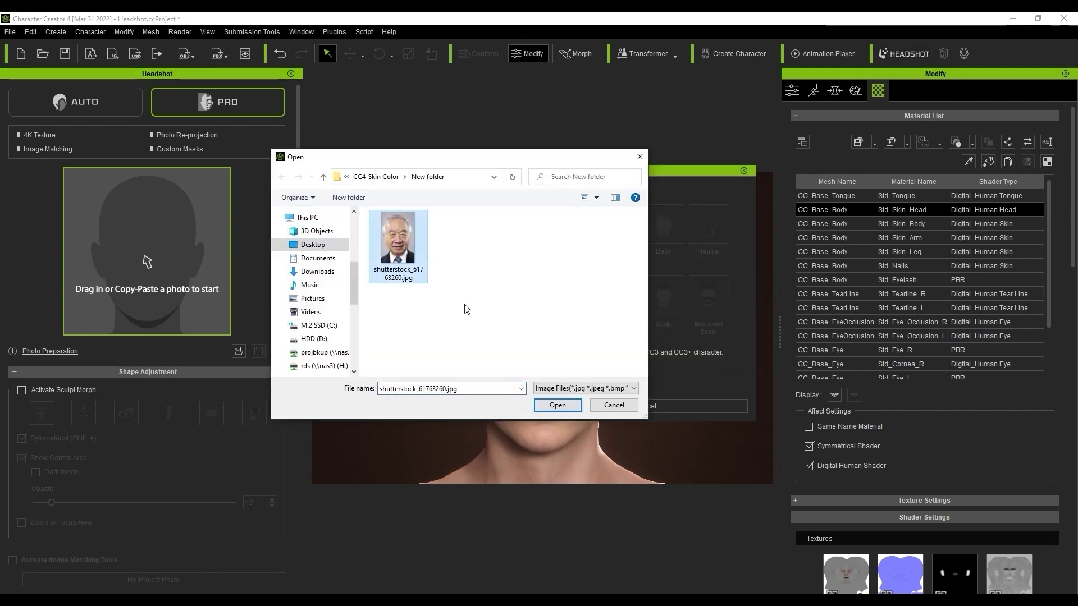
click(559, 405)
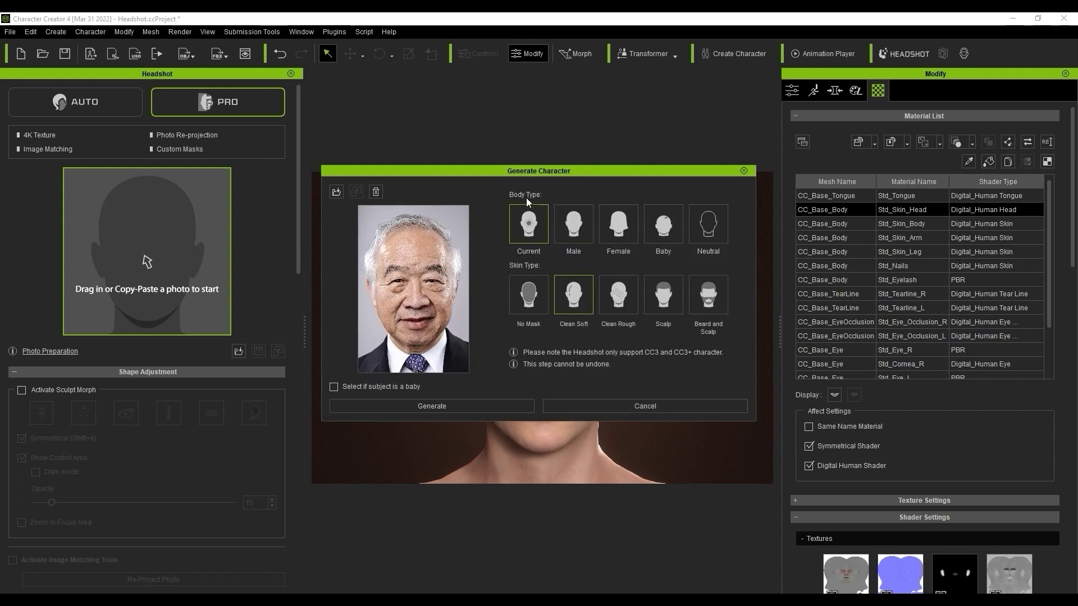
click(573, 235)
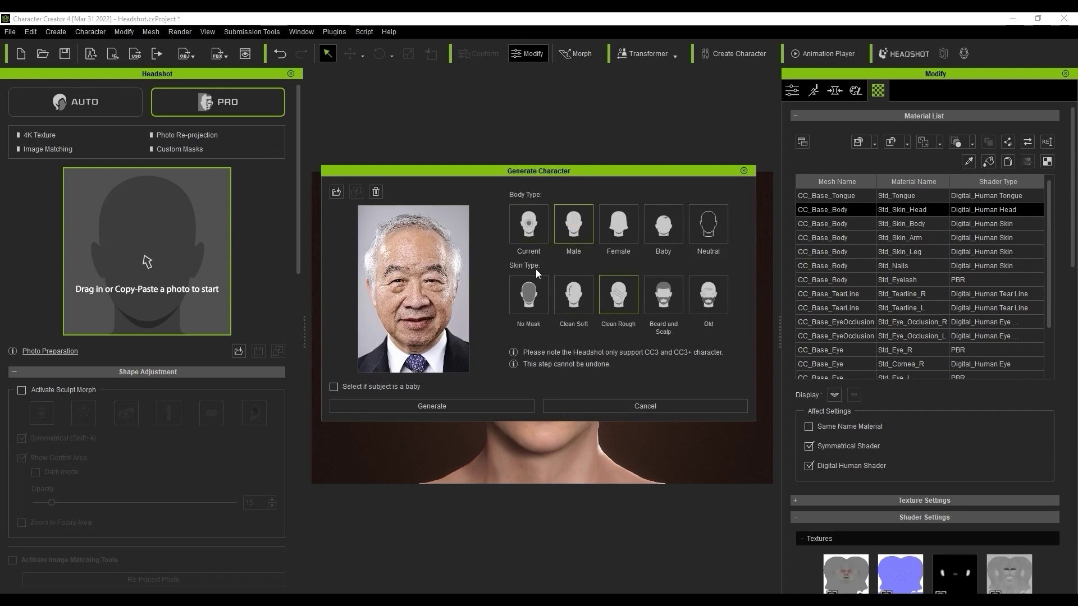
click(708, 294)
click(447, 404)
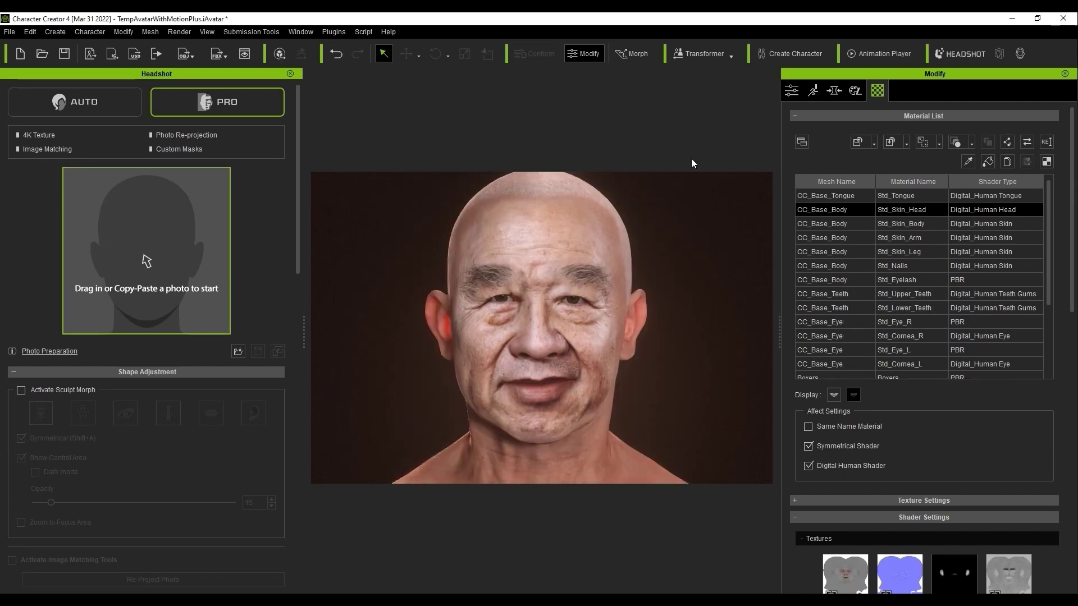
Enable Use Blend Map on the old man's skin and set Blend Strength to about 0.196
click(290, 73)
mouse_move(614, 541)
right_down()
mouse_move(293, 535)
mouse_move(823, 536)
mouse_move(601, 532)
right_up()
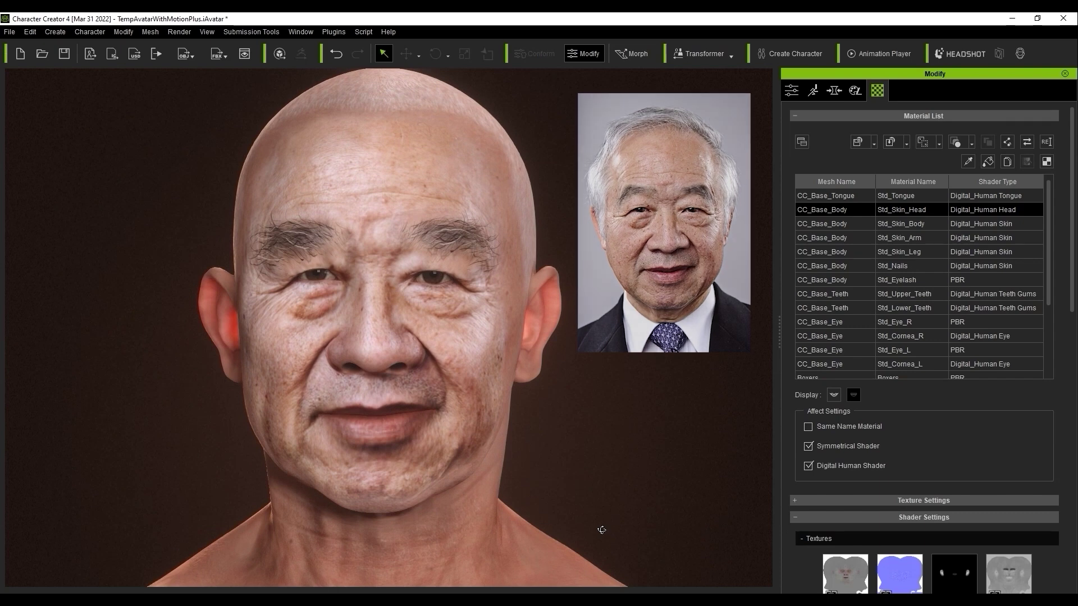
drag(1071, 298, 1072, 586)
click(808, 369)
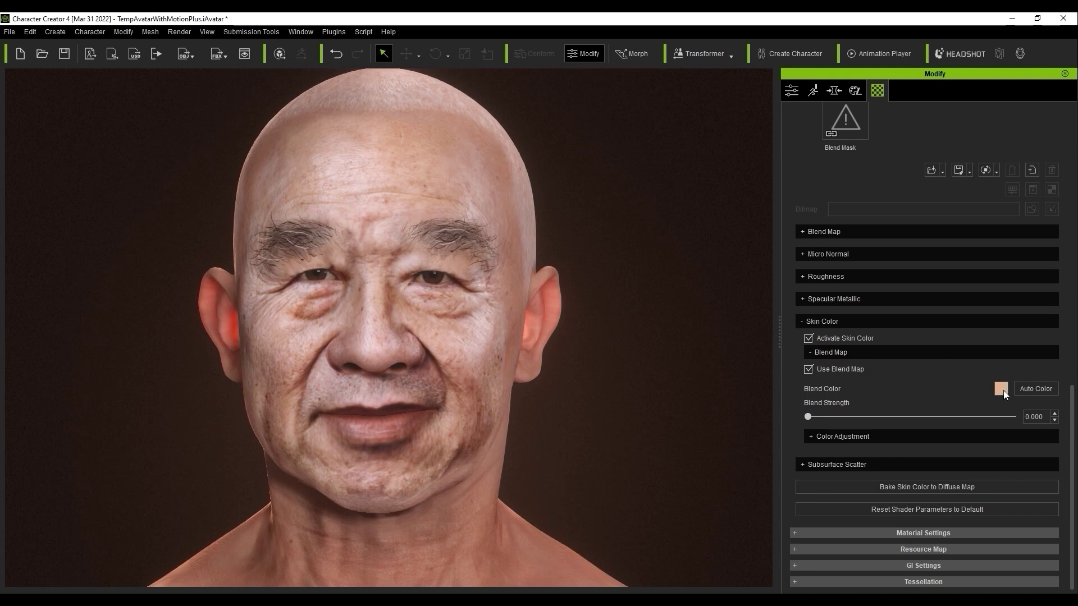
drag(809, 417, 856, 416)
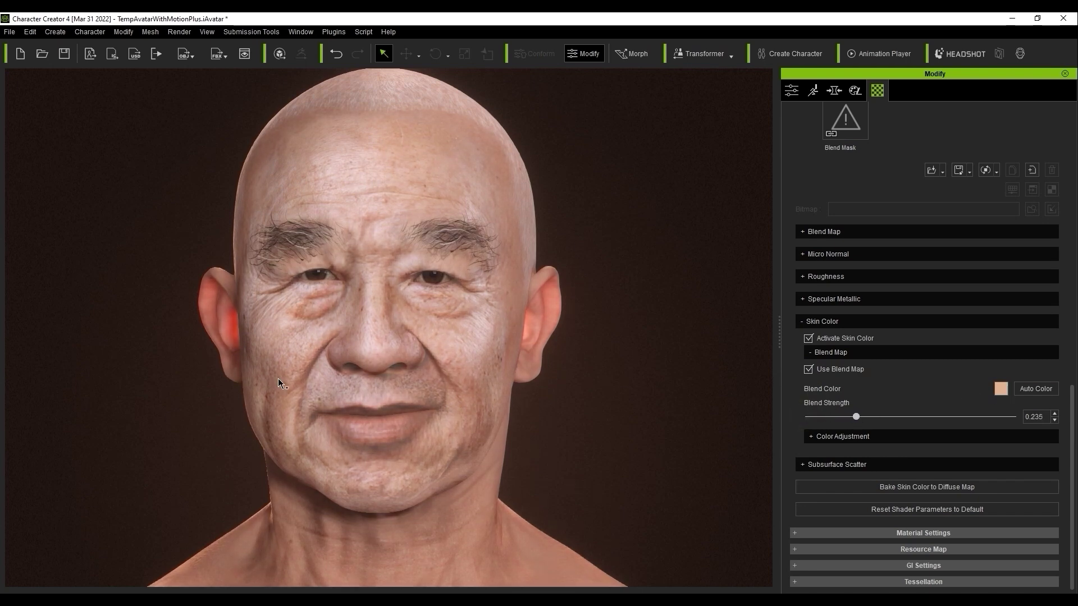
drag(857, 417, 795, 417)
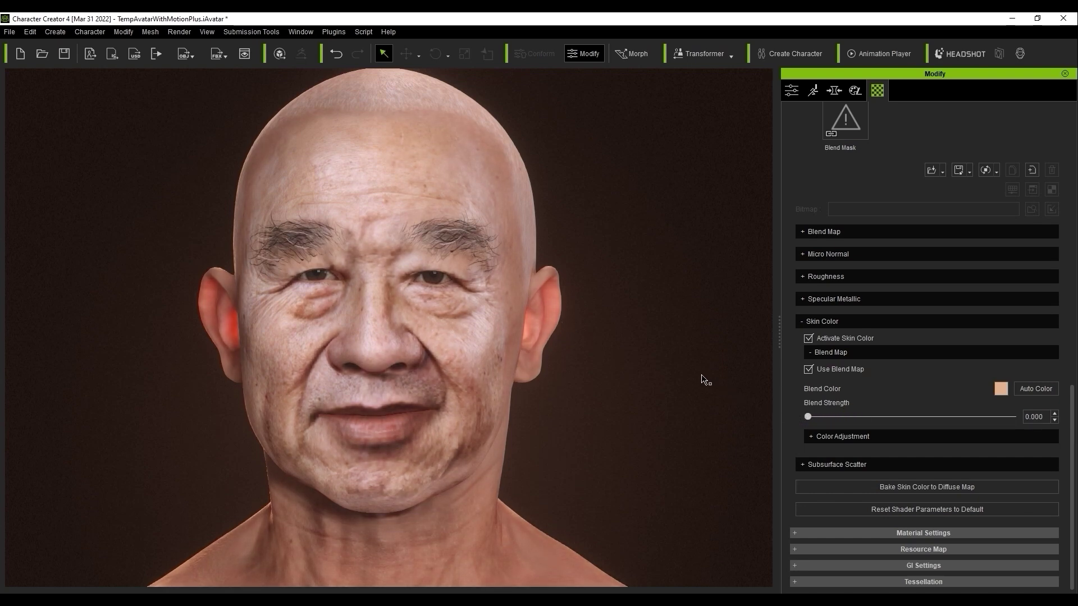
right_drag(703, 380, 539, 393)
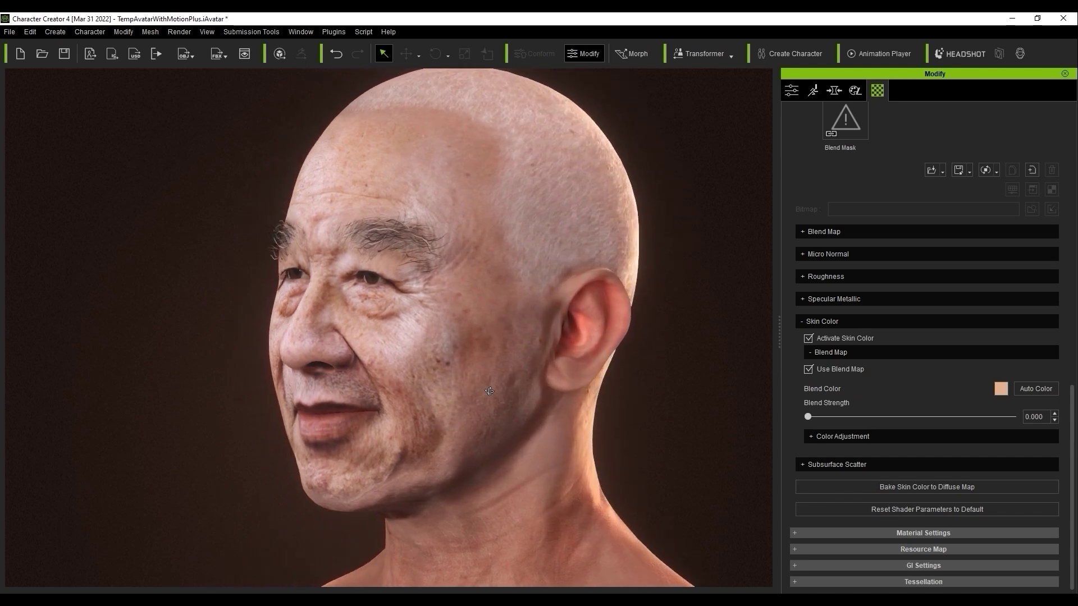
drag(817, 418, 853, 420)
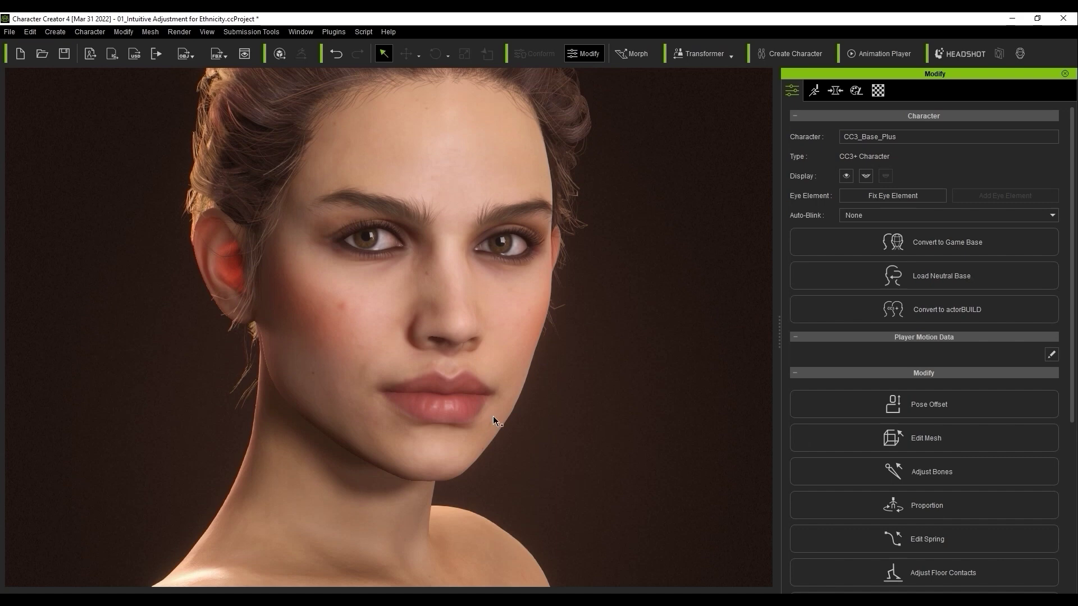
Send the woman character from Character Creator to iClone
click(109, 59)
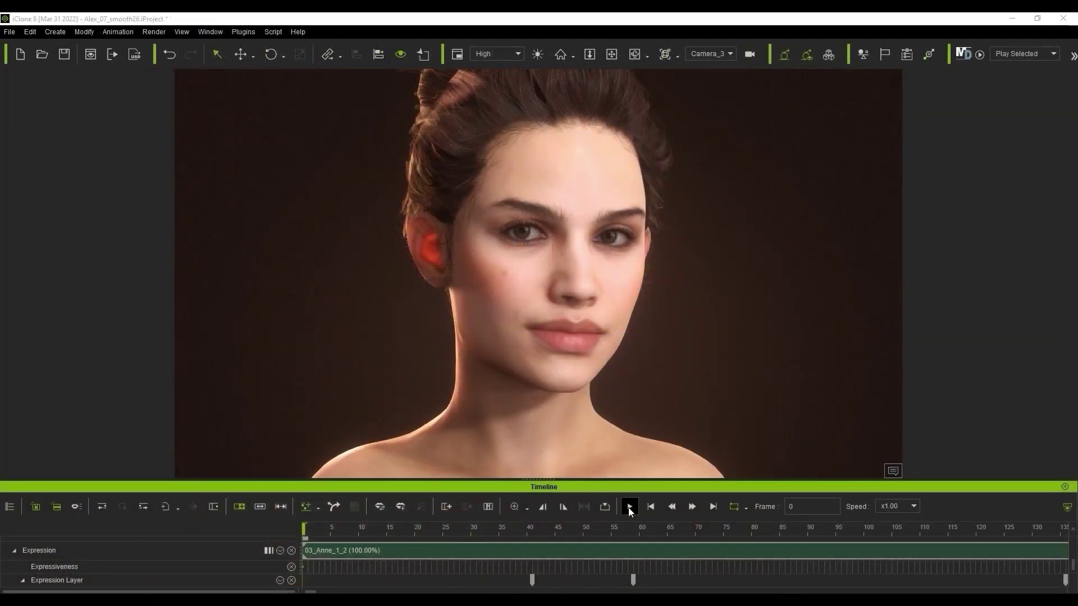
Play the 03_Anne_1_2 facial expression clip on the iClone timeline
click(629, 507)
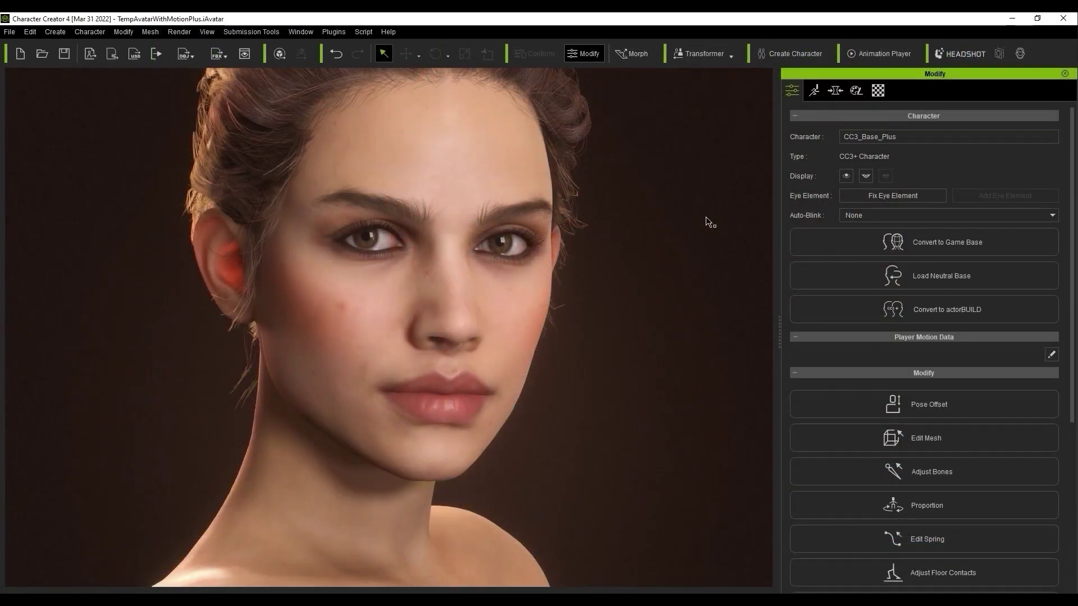
Set up an FBX export of the whole character with the Blender preset and baked skin color
click(10, 32)
mouse_move(87, 138)
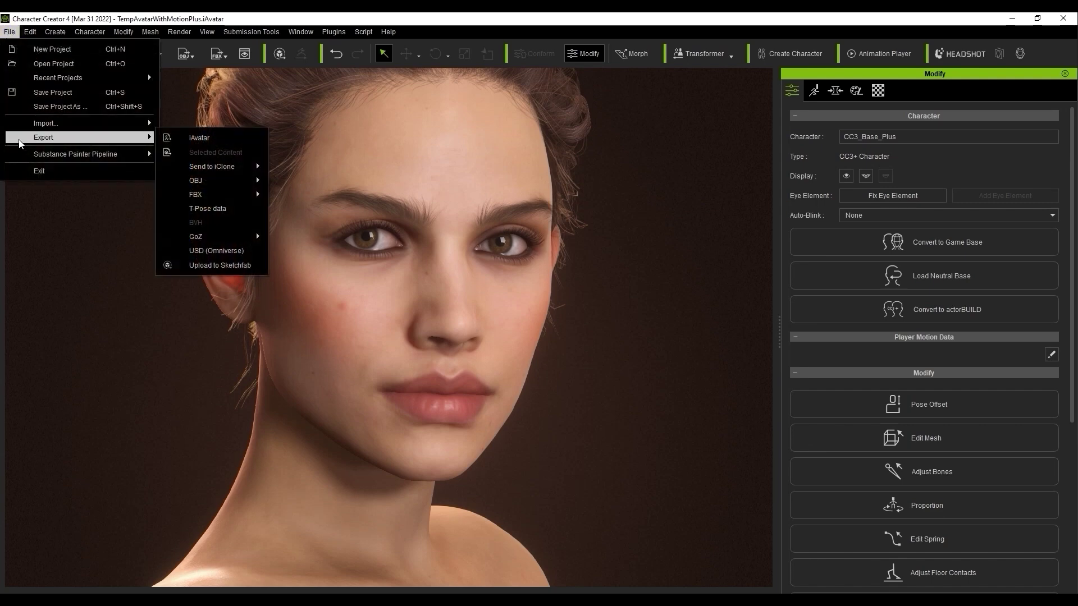
mouse_move(230, 196)
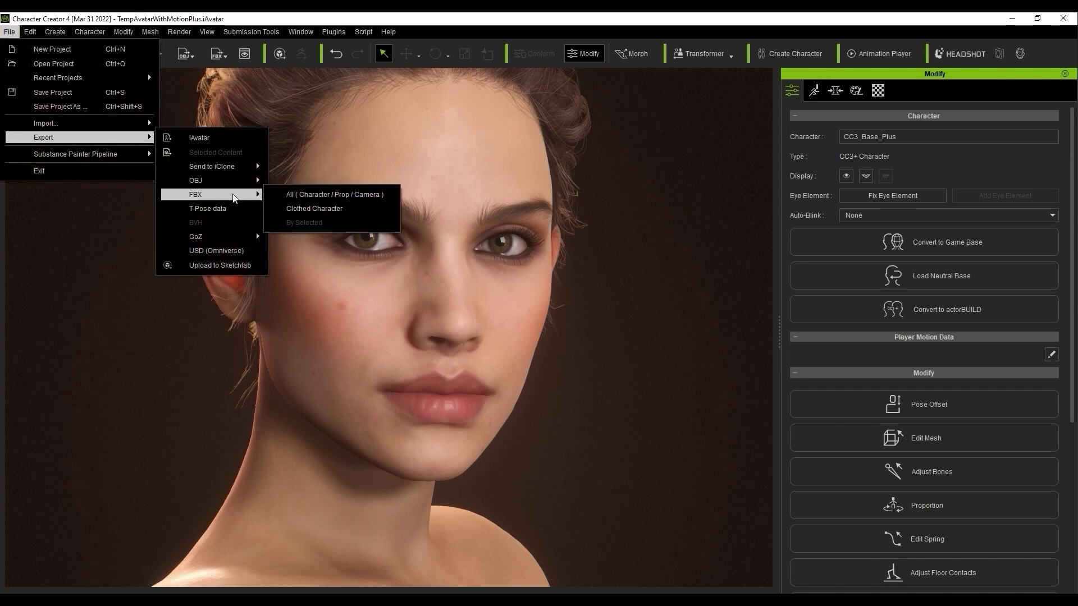
click(337, 195)
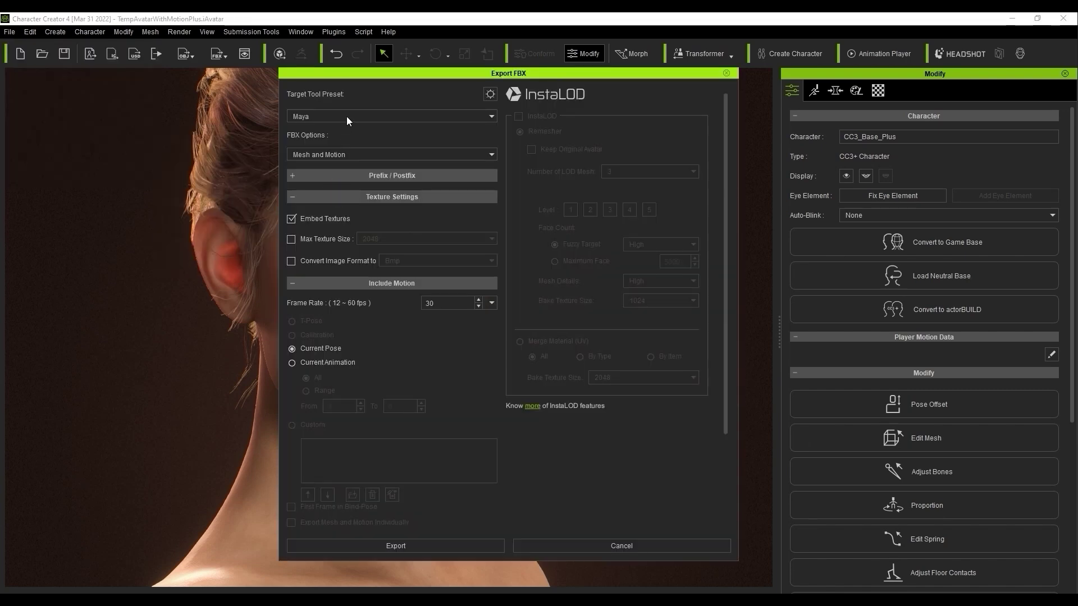
click(347, 117)
click(339, 184)
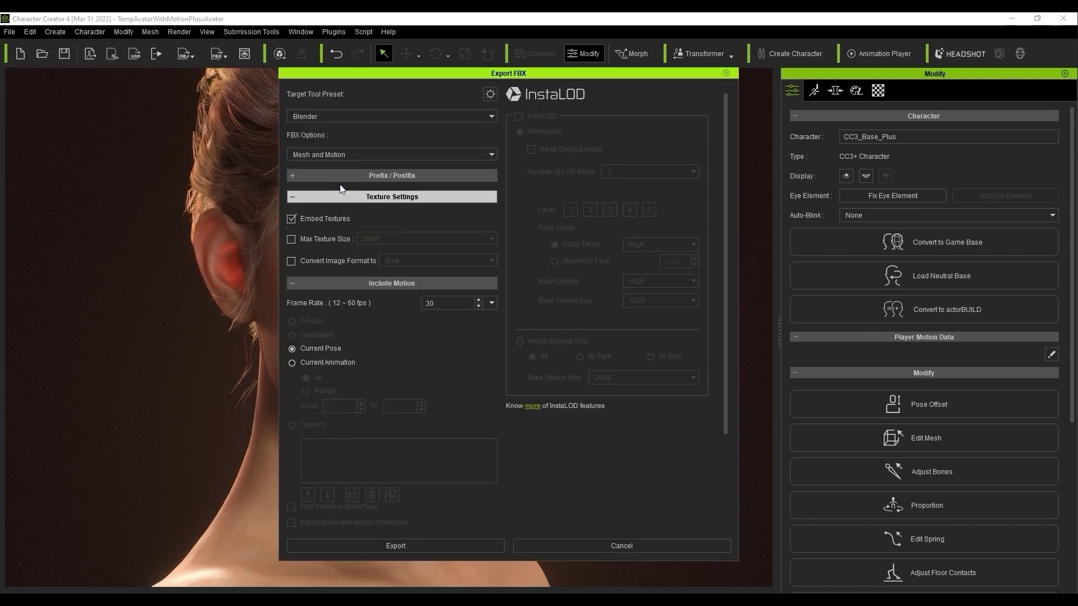
drag(723, 184, 719, 319)
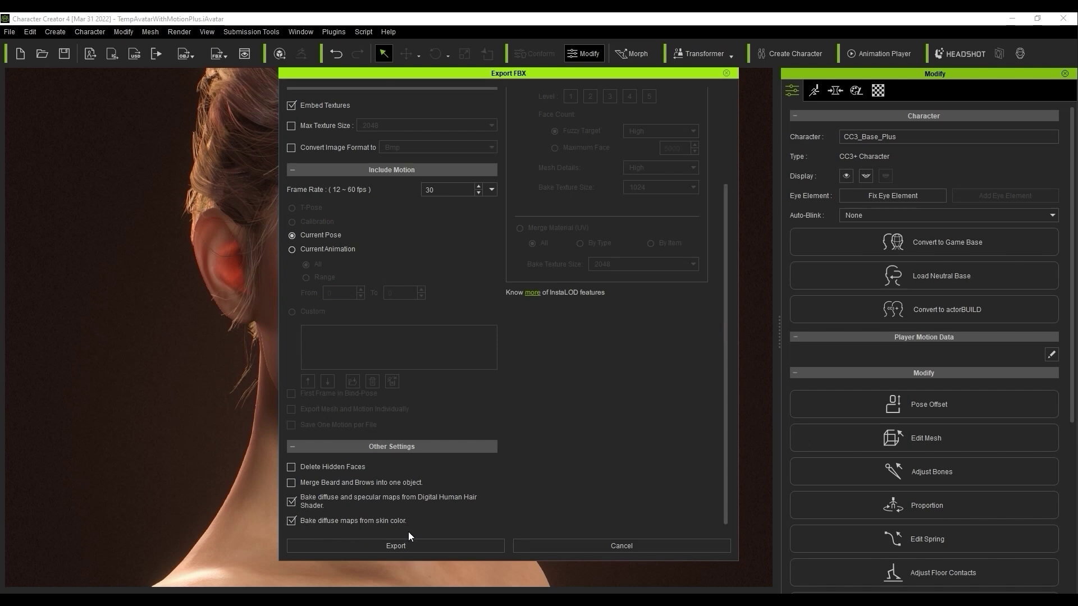
Export the FBX and save it as 'Blender'
click(411, 545)
text(Blender)
click(556, 404)
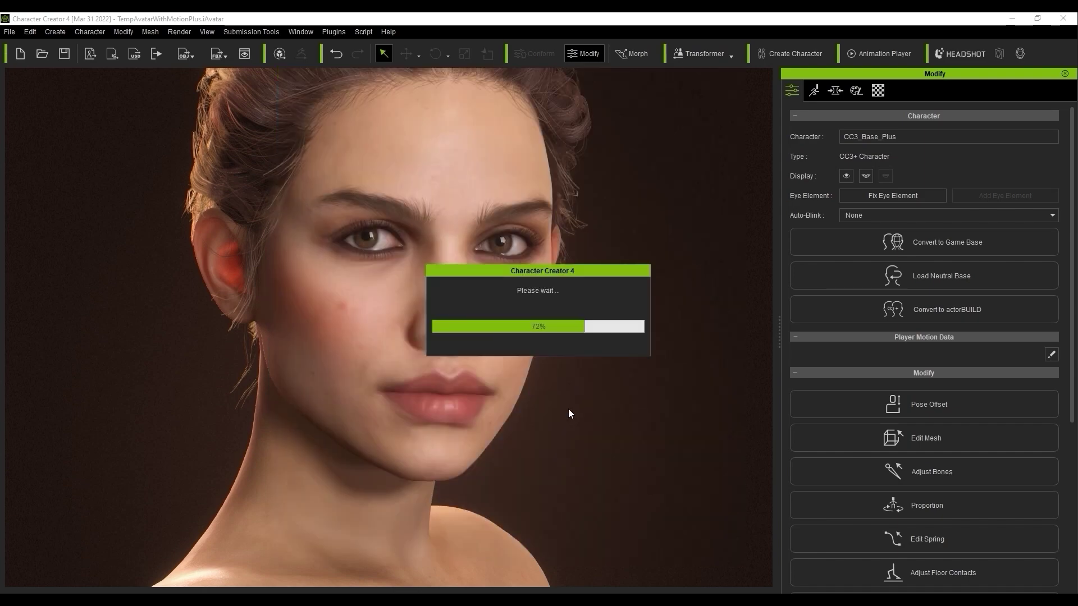